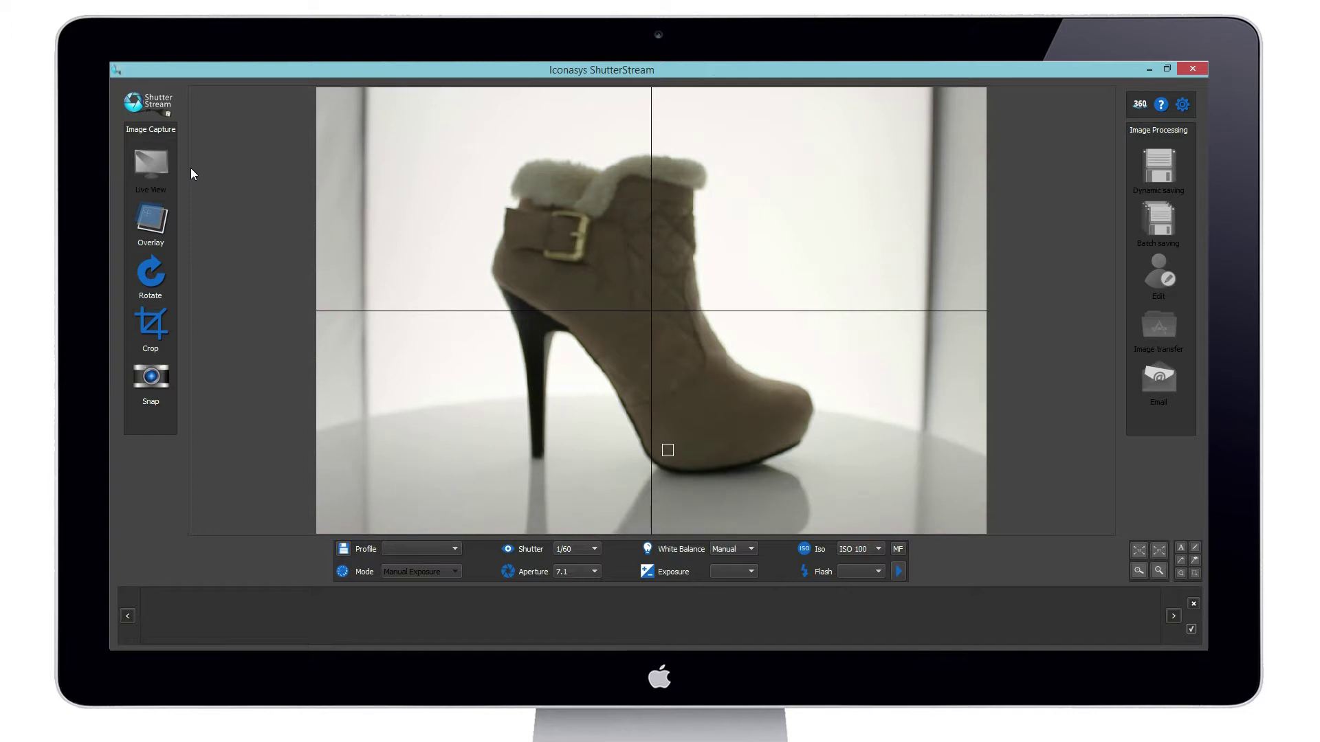
Bring the boot into sharp manual focus by stepping the focus farther
left_click(896, 549)
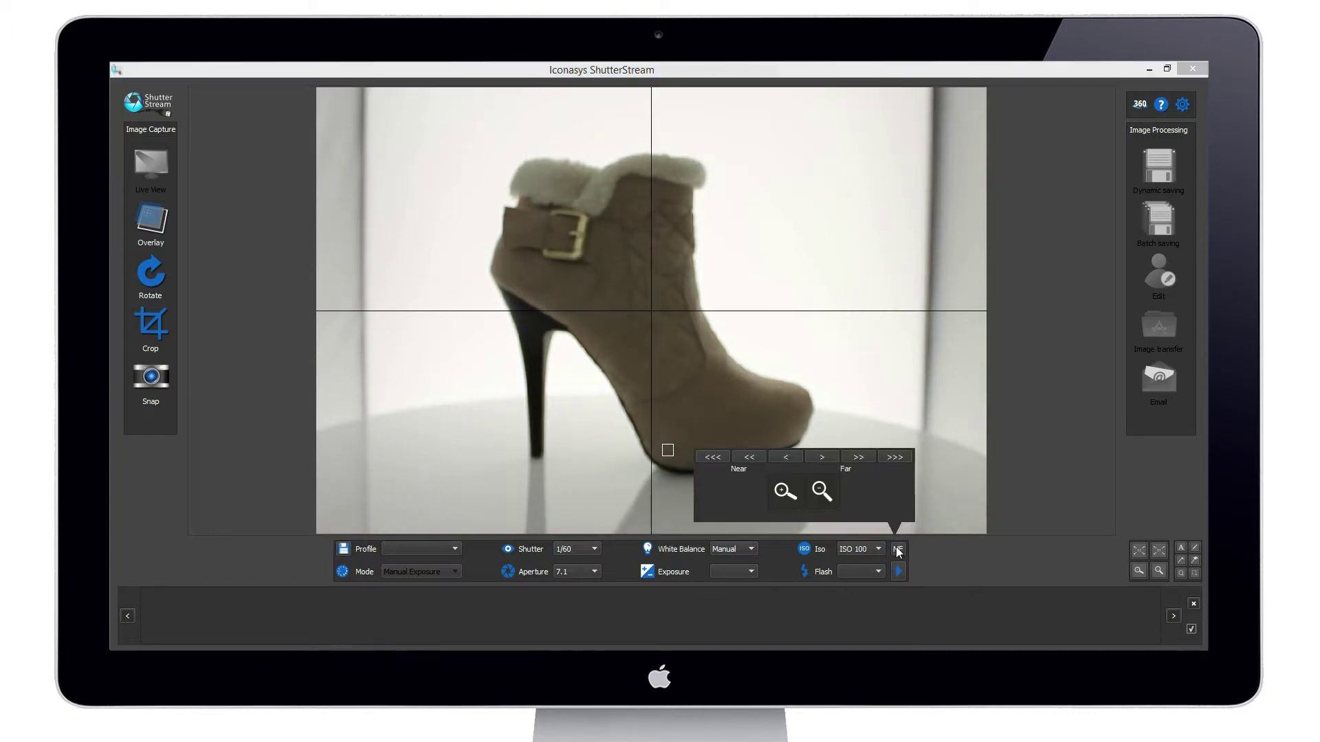
left_click(896, 460)
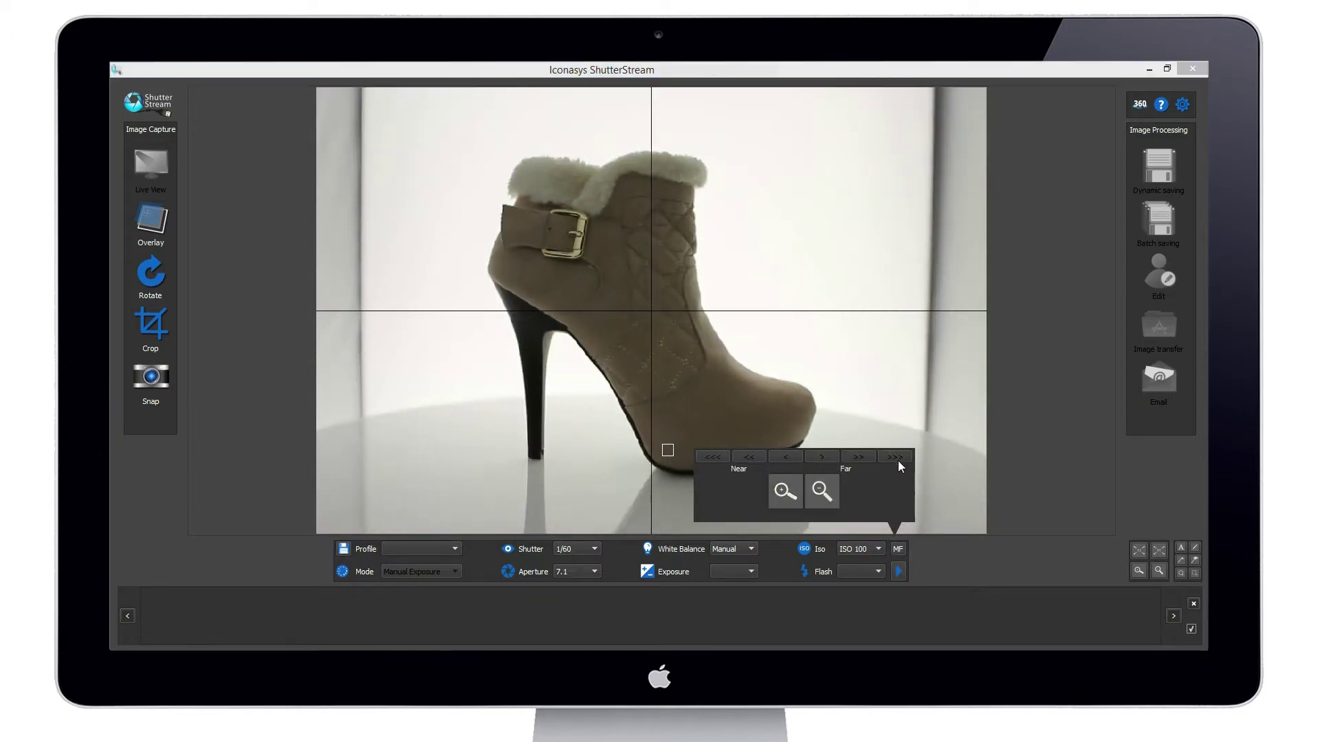
left_click(861, 456)
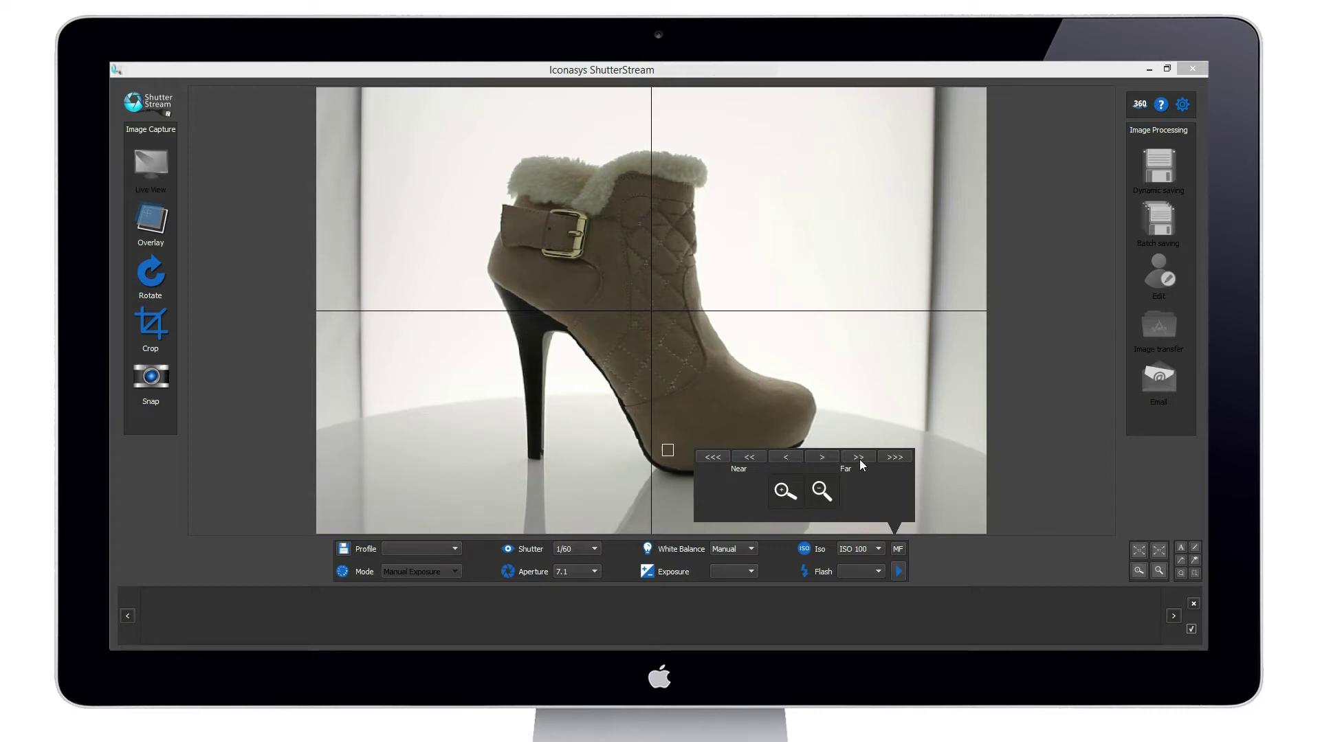
left_click(859, 459)
Set the exposure to aperture 14 with a 1/10 (1/3) shutter speed
left_click(594, 548)
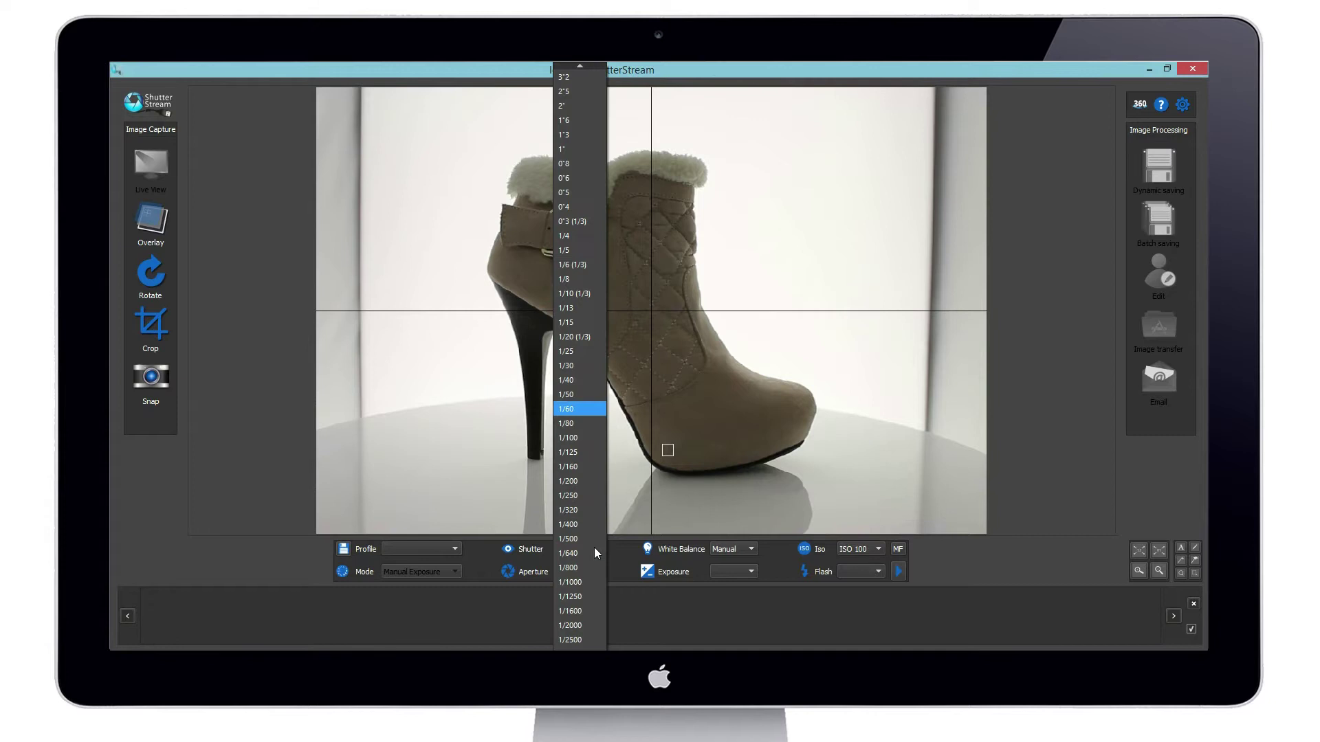
left_click(586, 300)
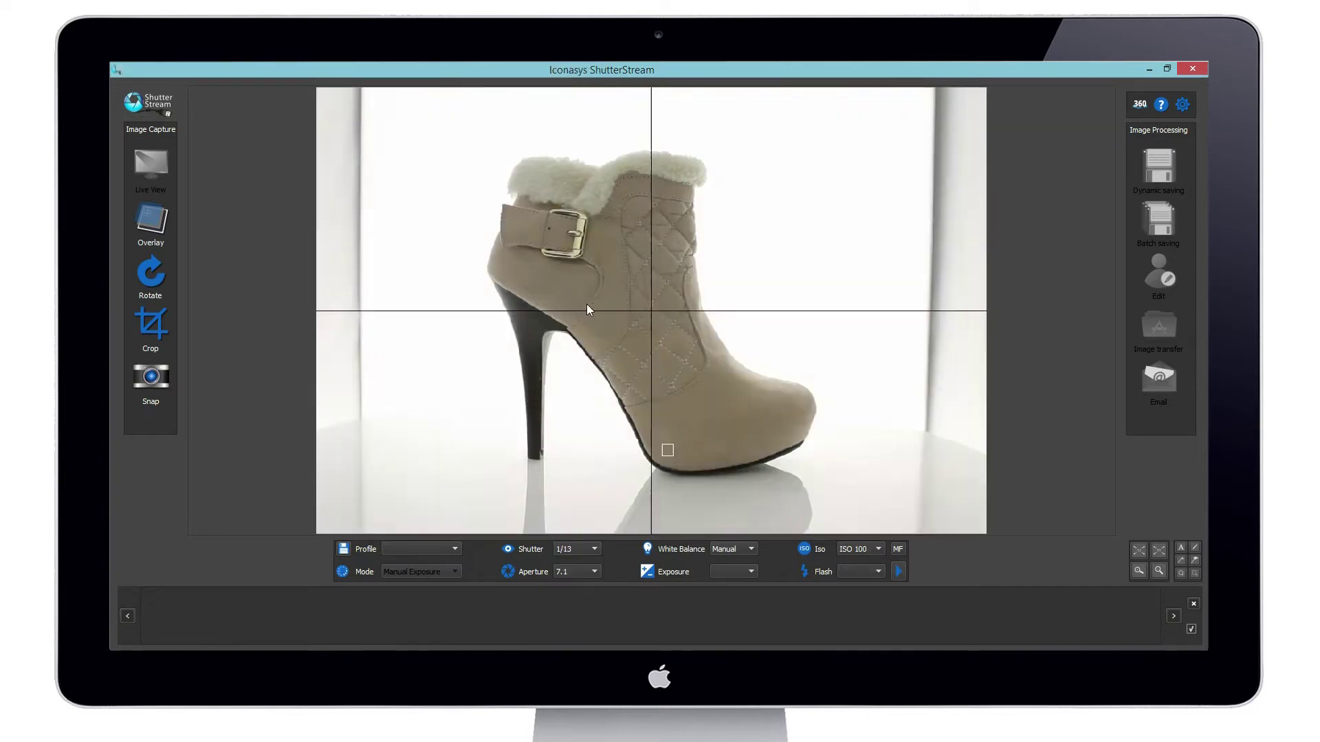
left_click(595, 571)
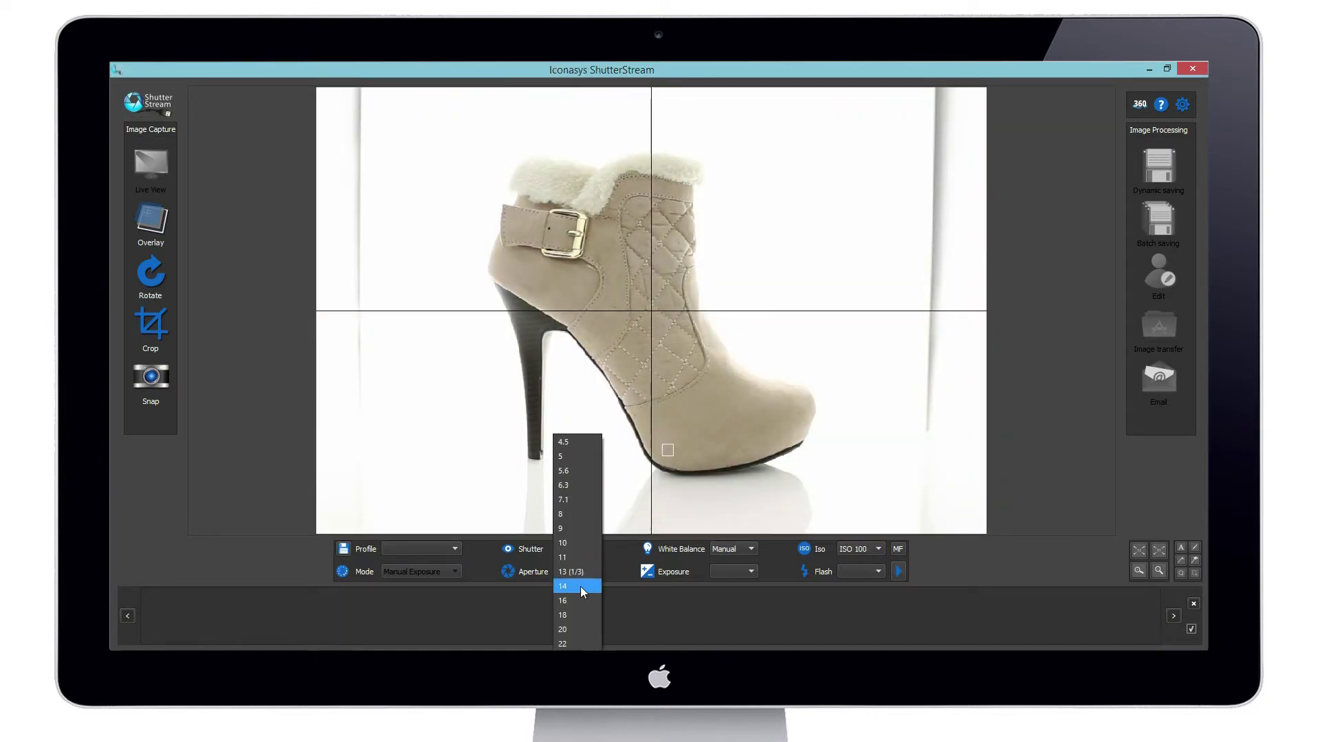
left_click(581, 587)
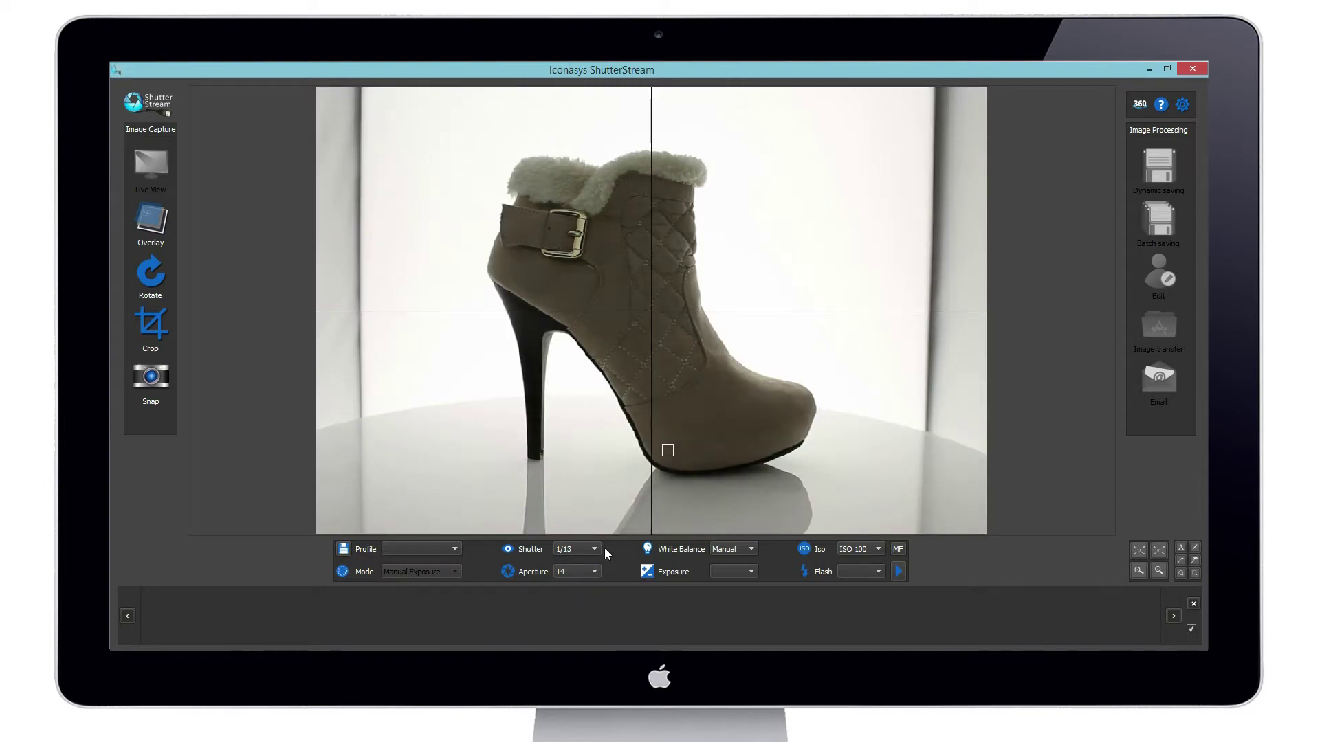
left_click(595, 547)
left_click(589, 294)
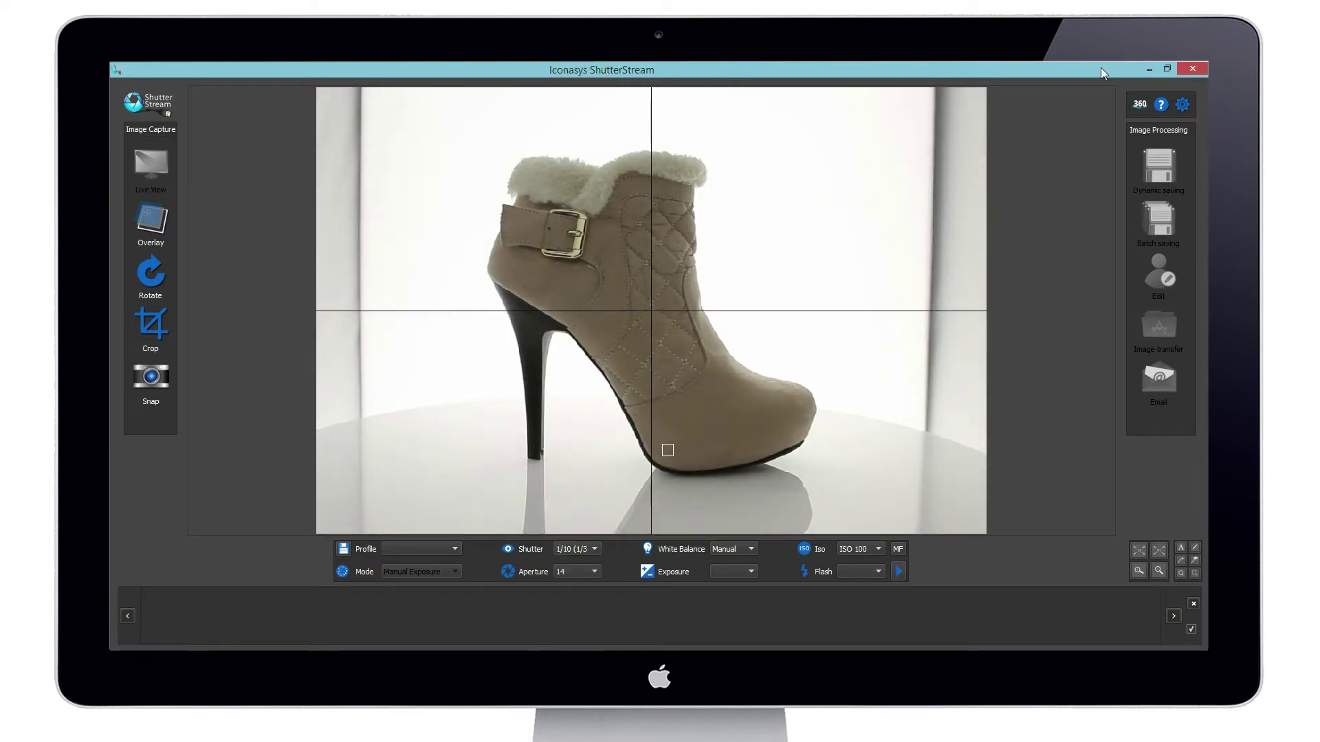
Start the turntable spinning continuously, with the 360 settings moved aside
left_click(1141, 104)
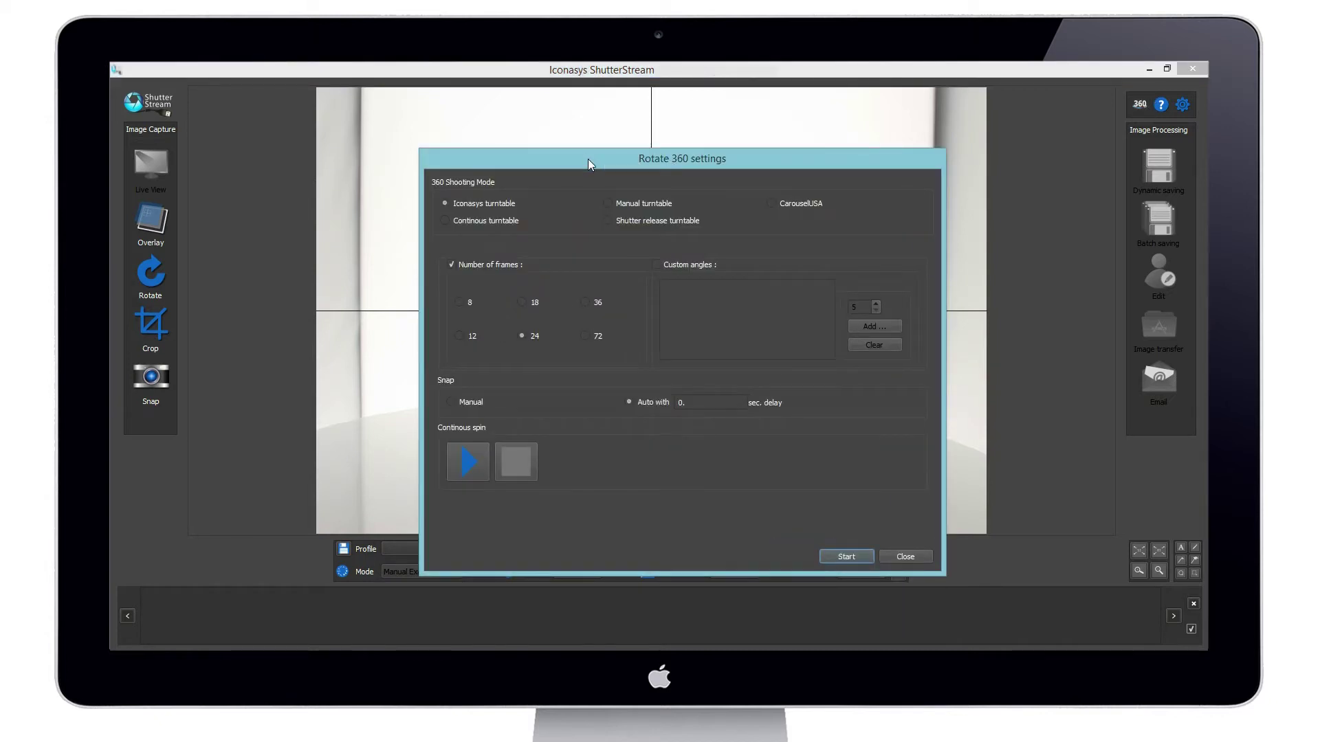
left_click_drag(588, 159, 1148, 104)
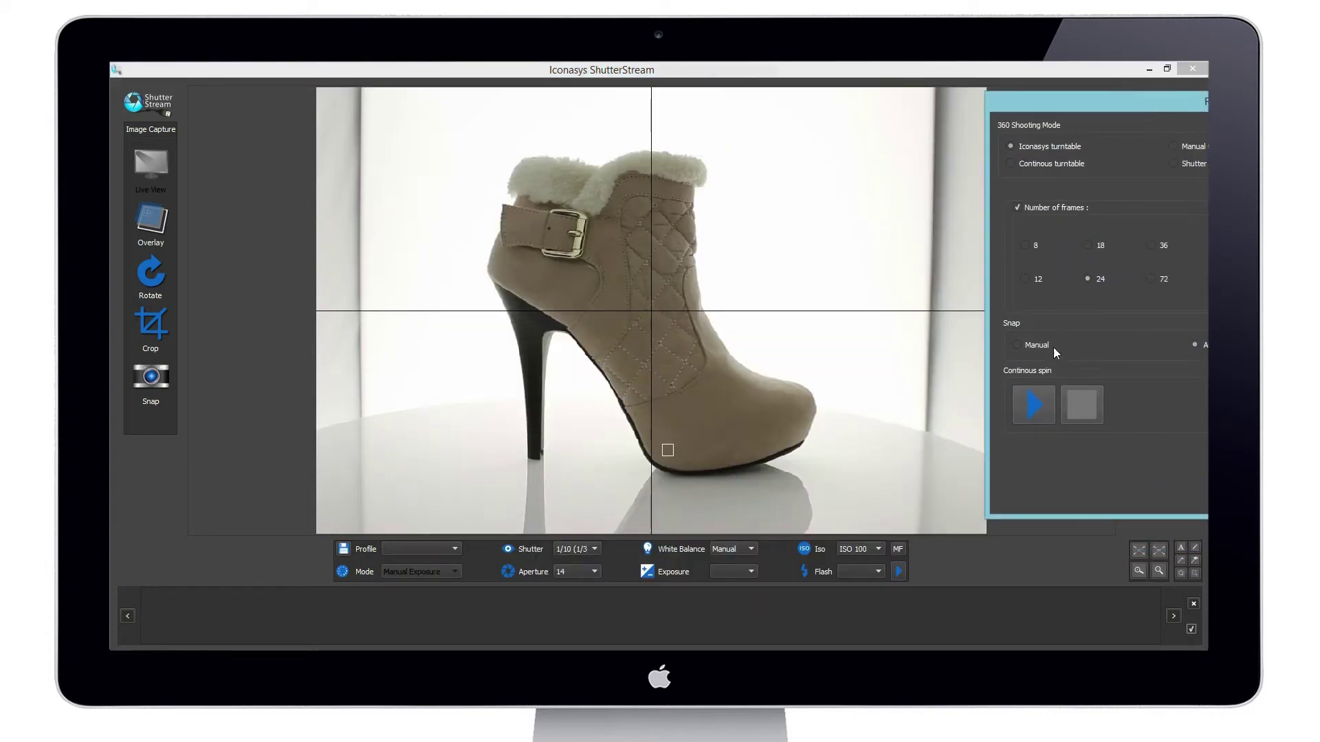
left_click(1031, 424)
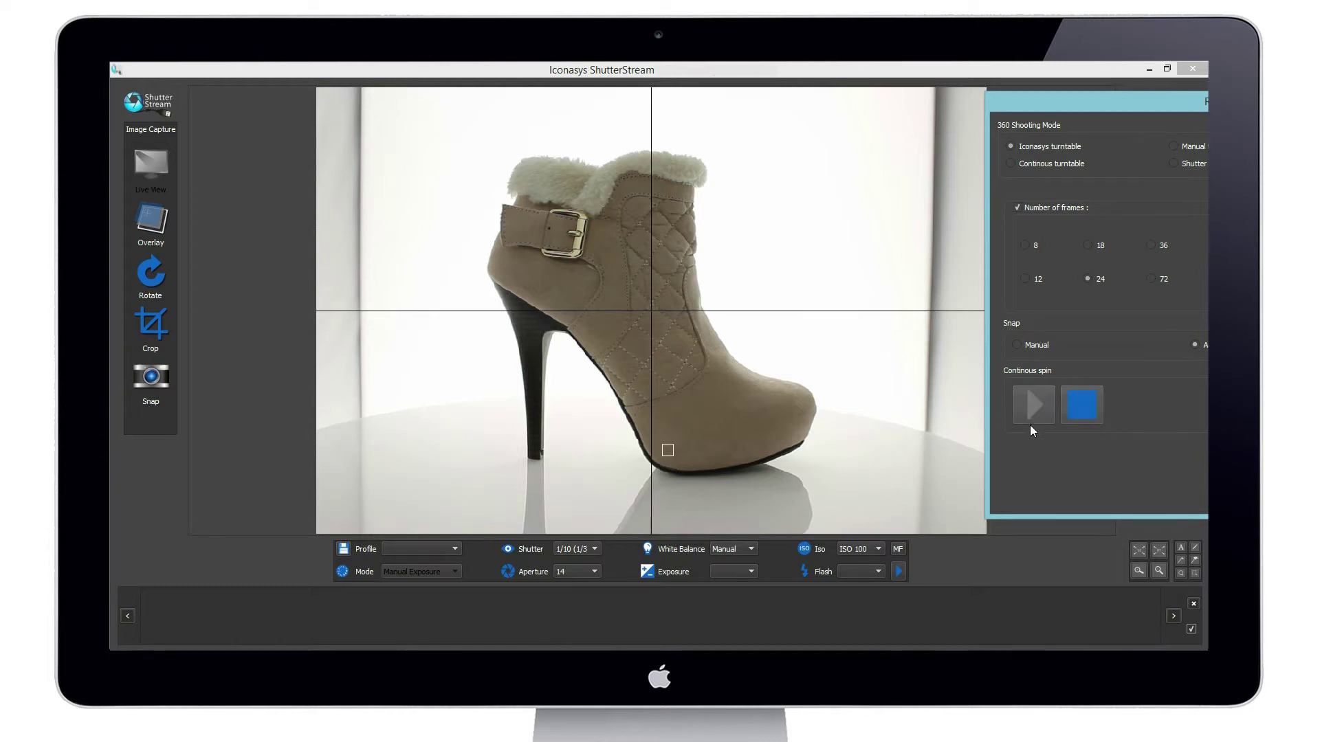
Draw a crop box around the boot and adjust its corners and left edge
left_click(156, 323)
left_click_drag(442, 117, 814, 486)
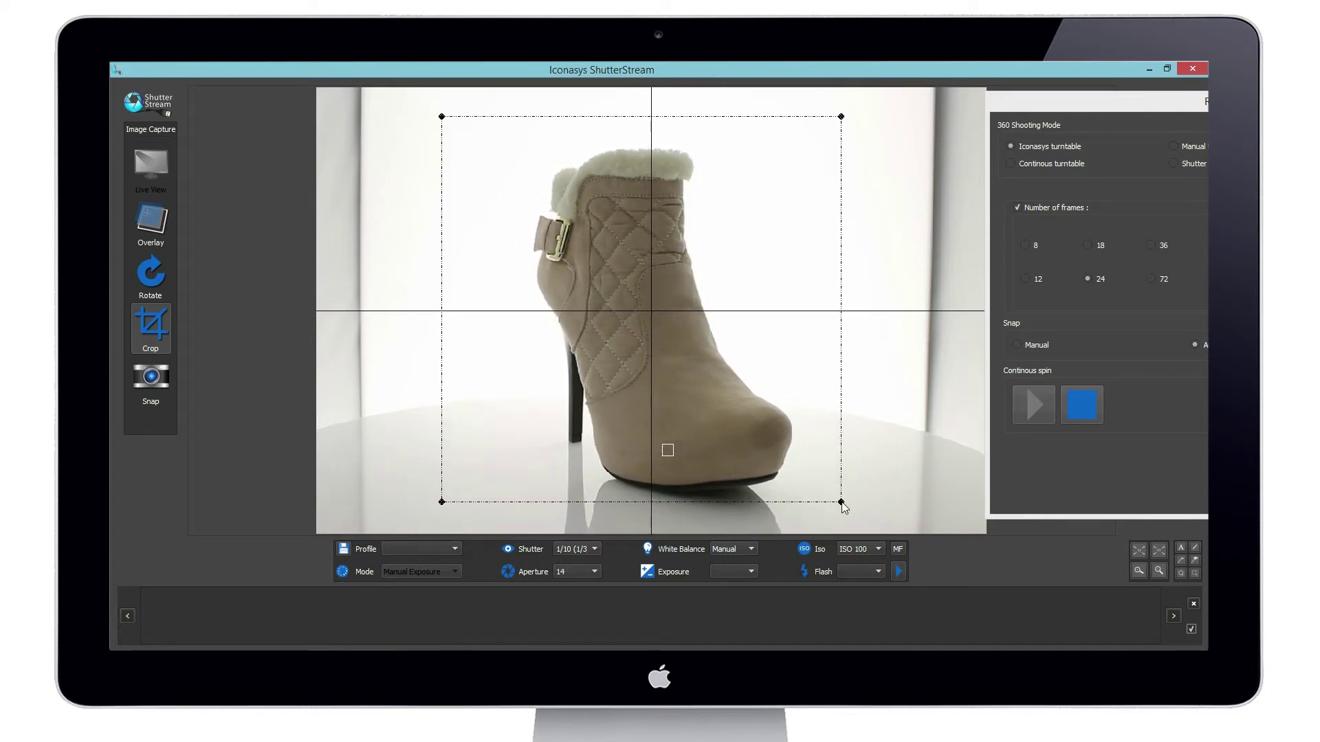
mouse_move(813, 486)
left_mouse_down()
mouse_move(880, 525)
mouse_move(885, 506)
left_mouse_up()
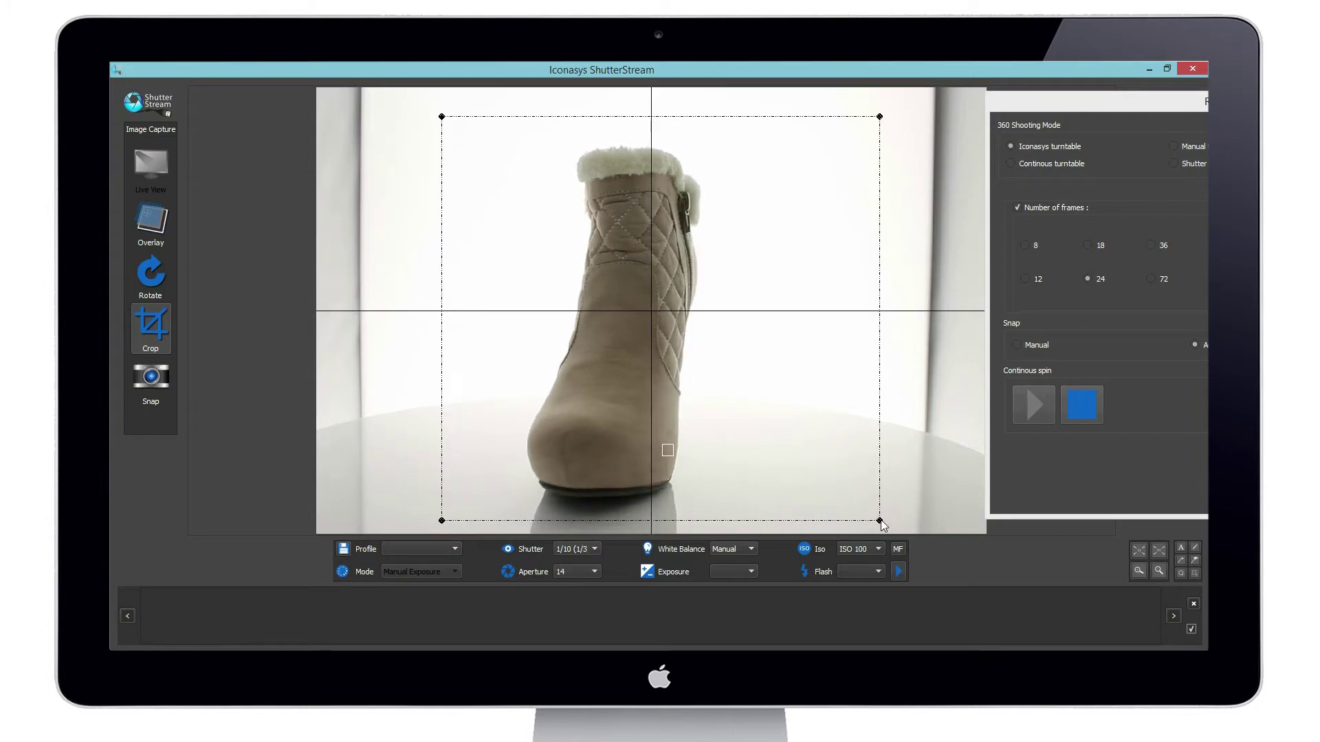
left_click_drag(875, 523, 853, 514)
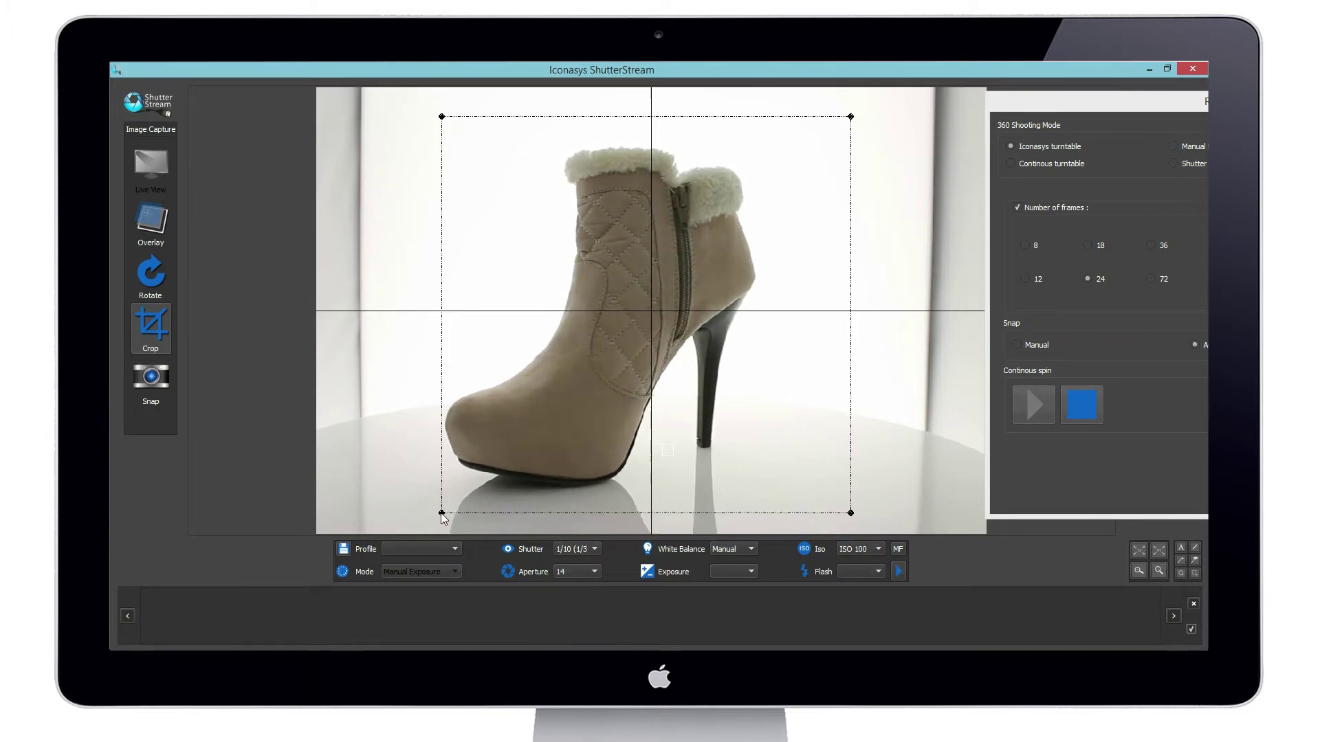
left_click_drag(442, 515, 426, 514)
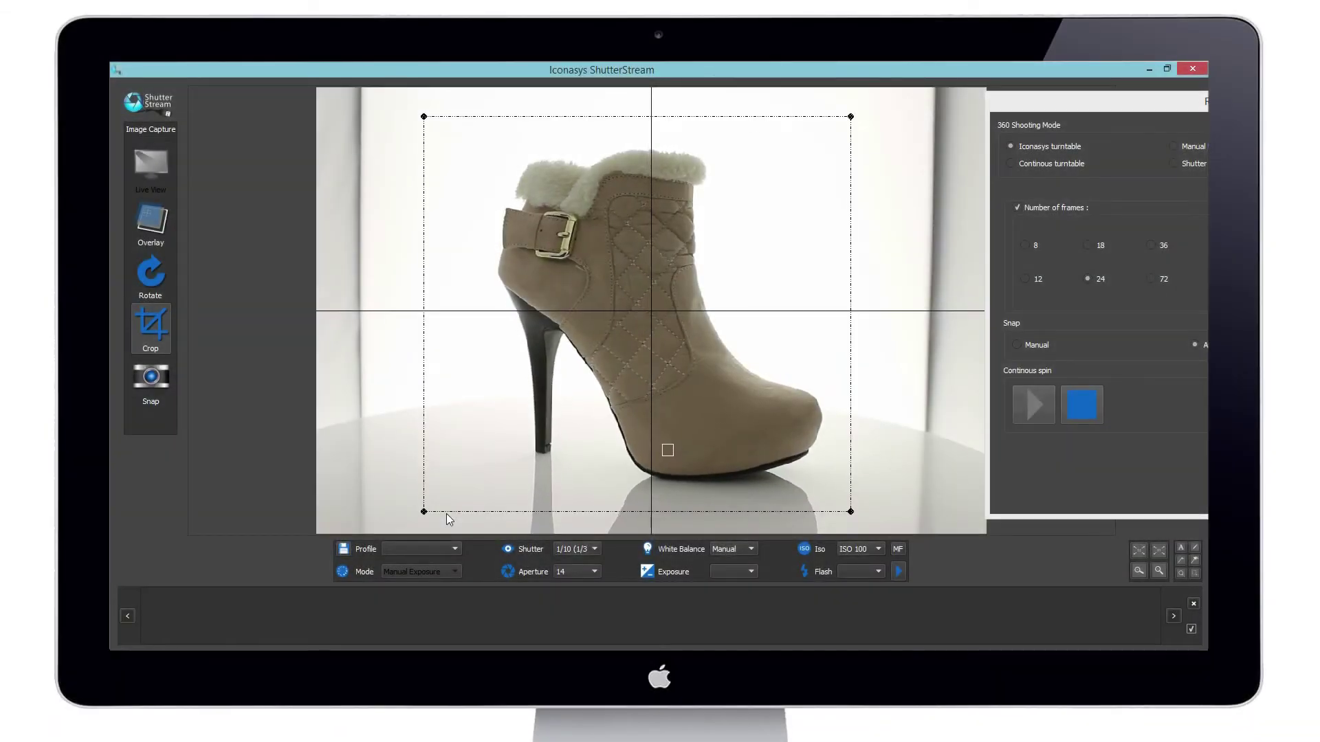
Stop the spin and capture a 36-frame turntable rotation of the boot
left_click(1070, 419)
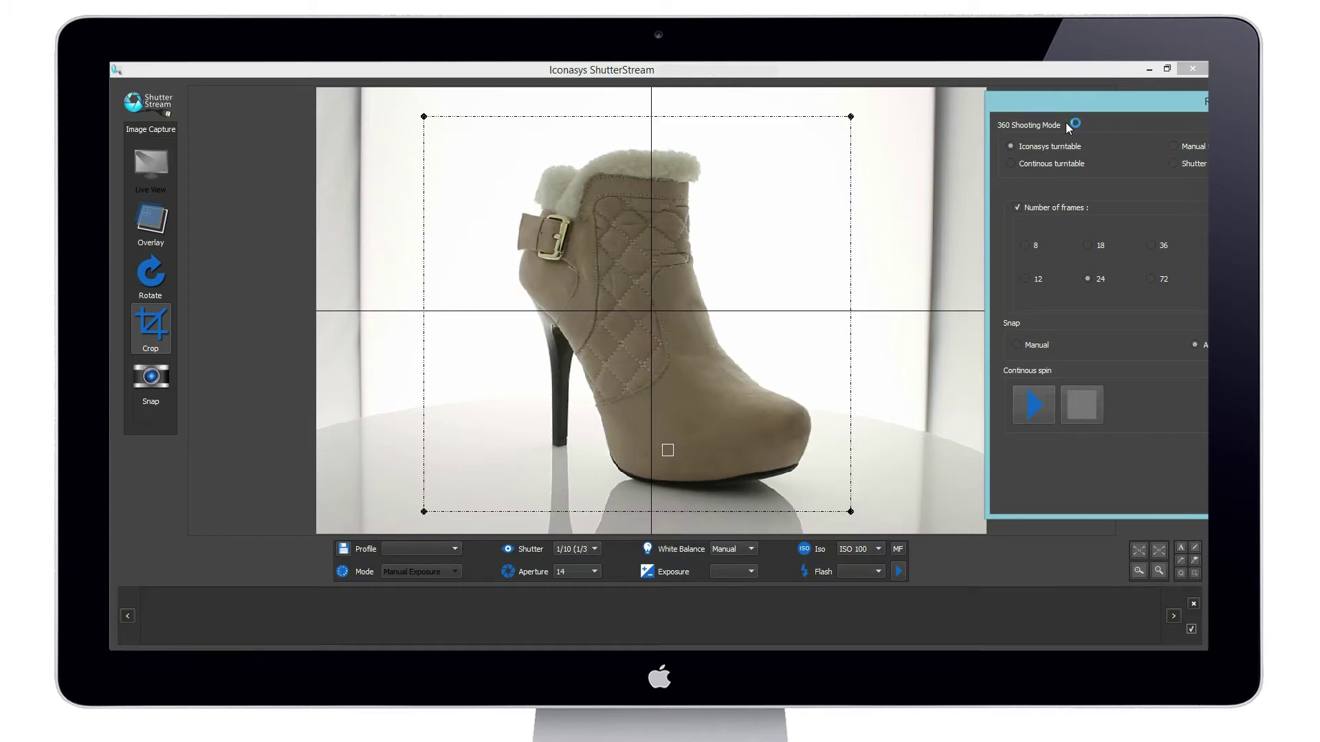
left_click_drag(1076, 105, 754, 74)
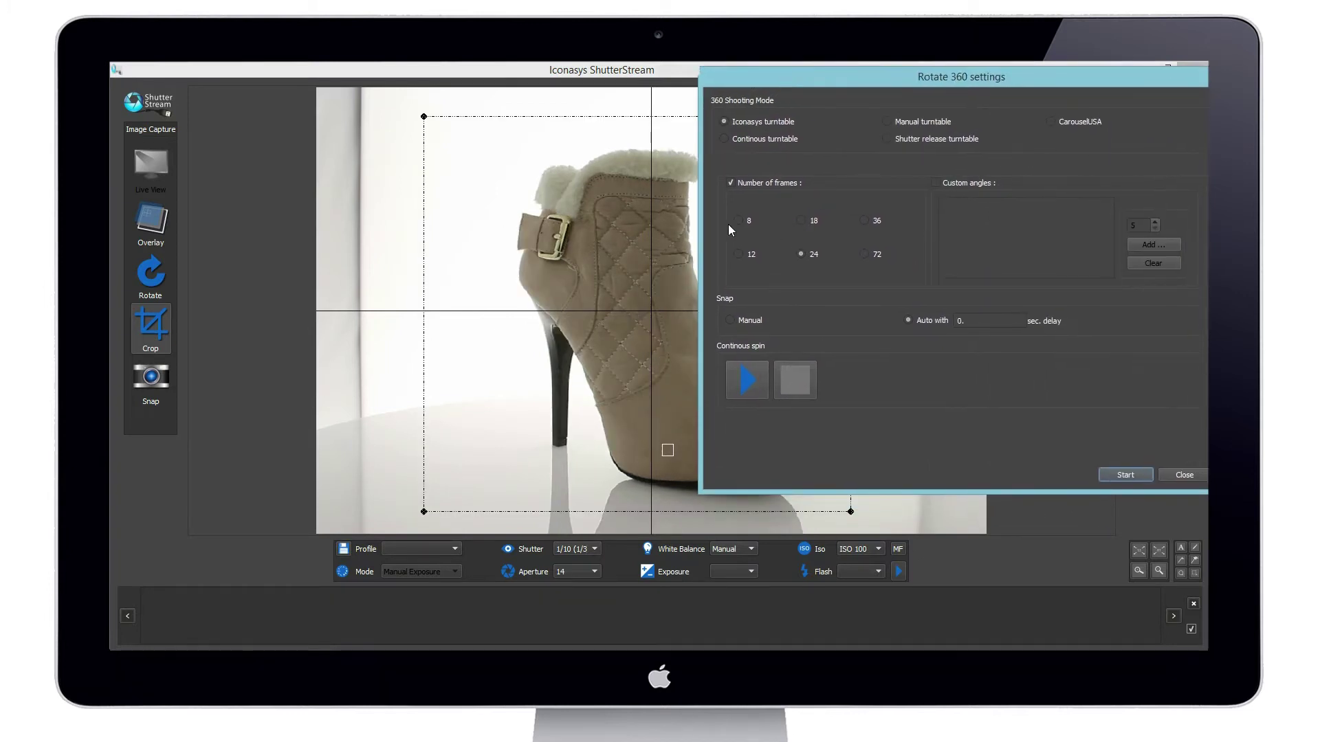
left_click(864, 220)
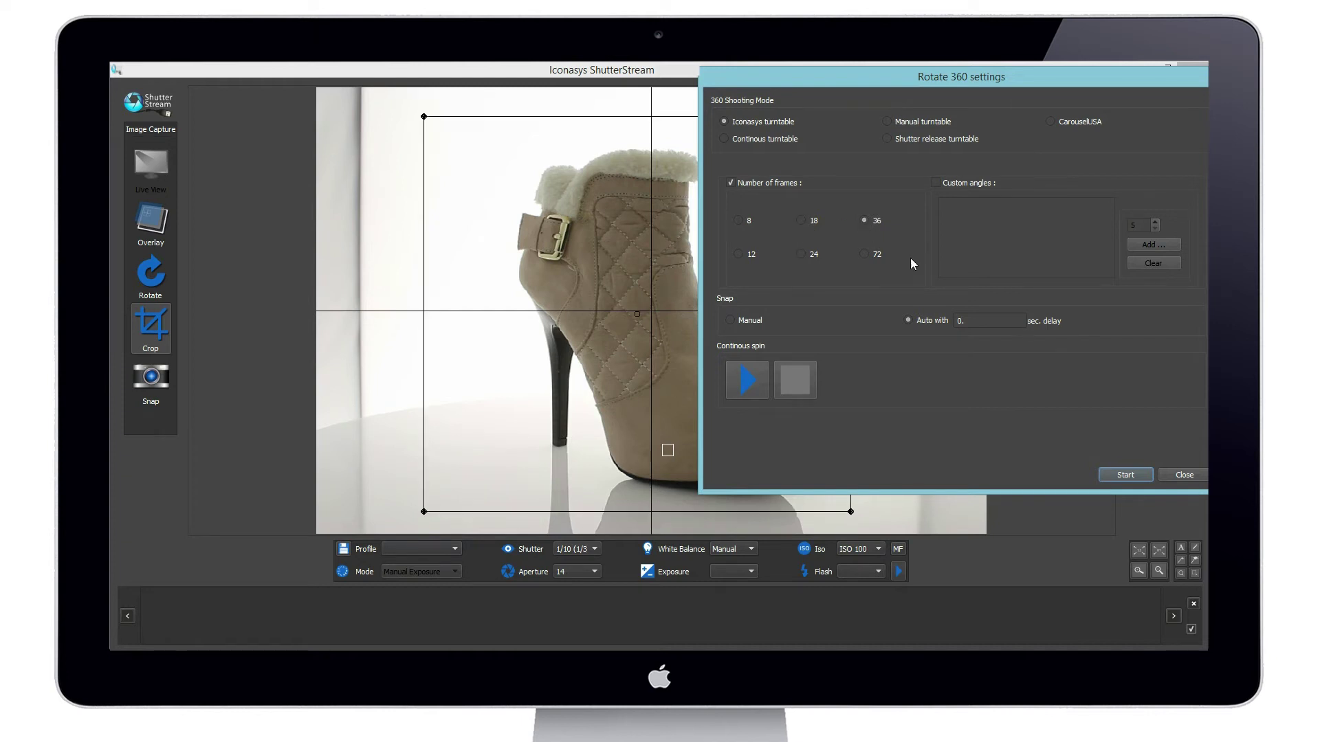
left_click(1121, 473)
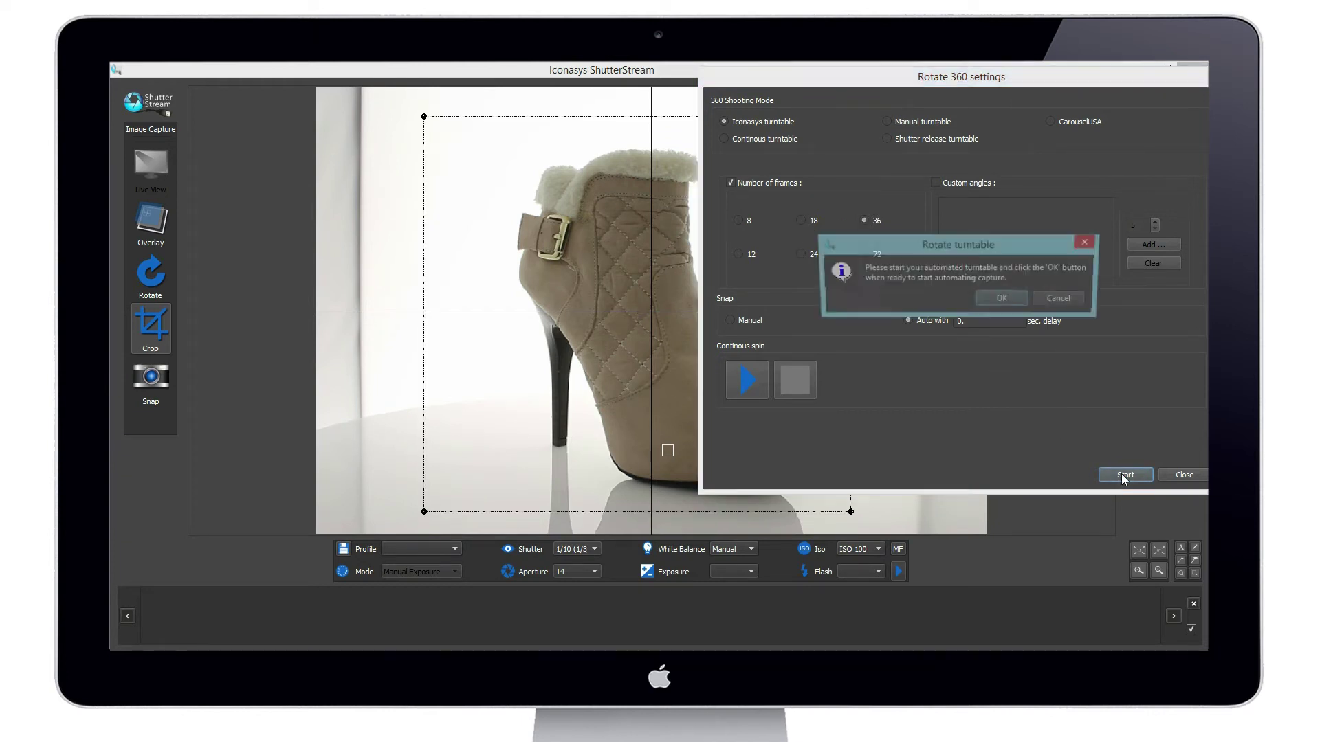
left_click(1001, 300)
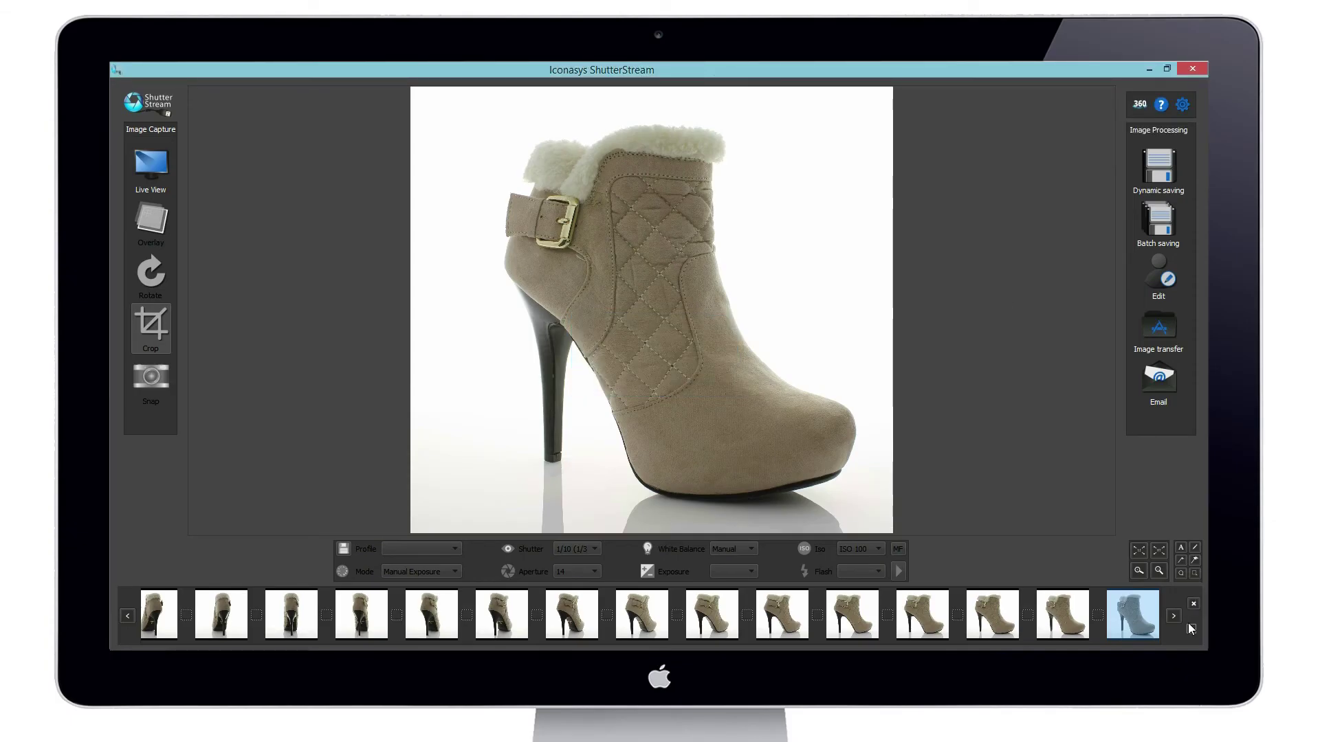
Set the boot photo's levels white point and raise the black point slightly
left_click(1160, 280)
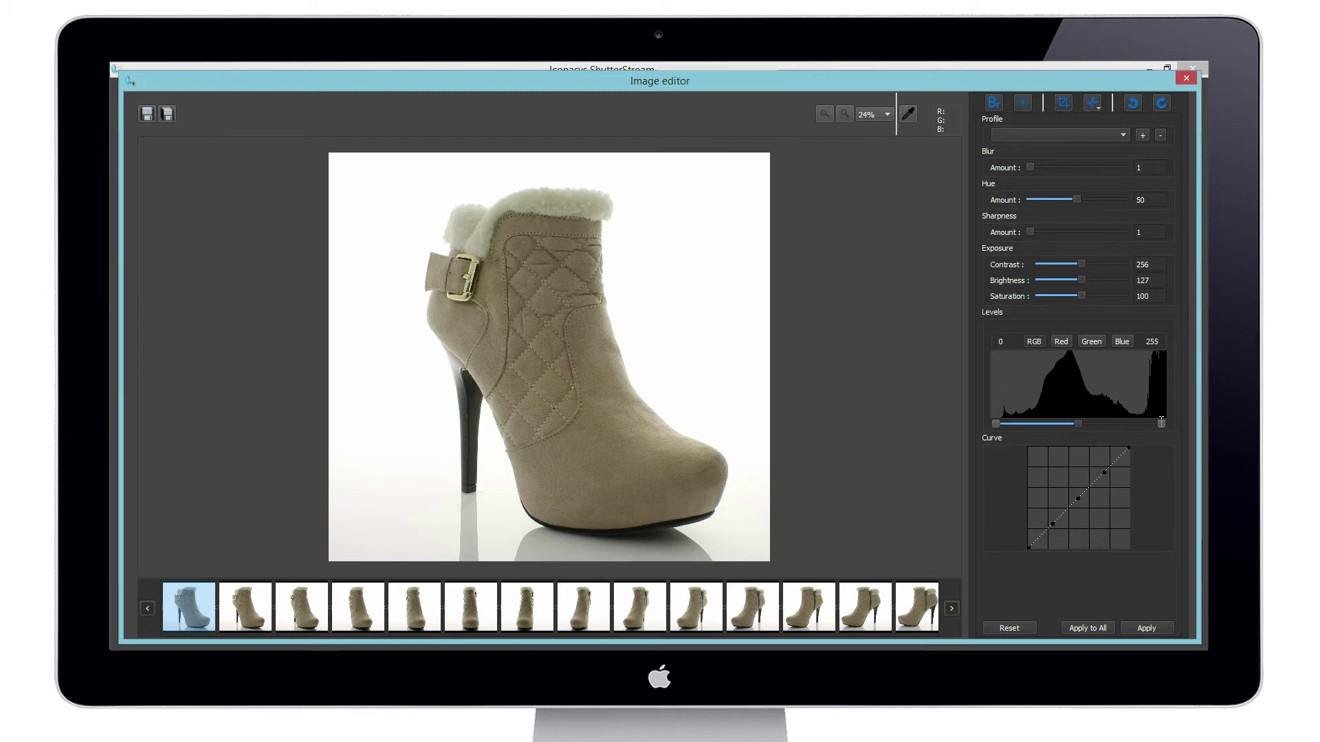
double_click(1159, 421)
type("230")
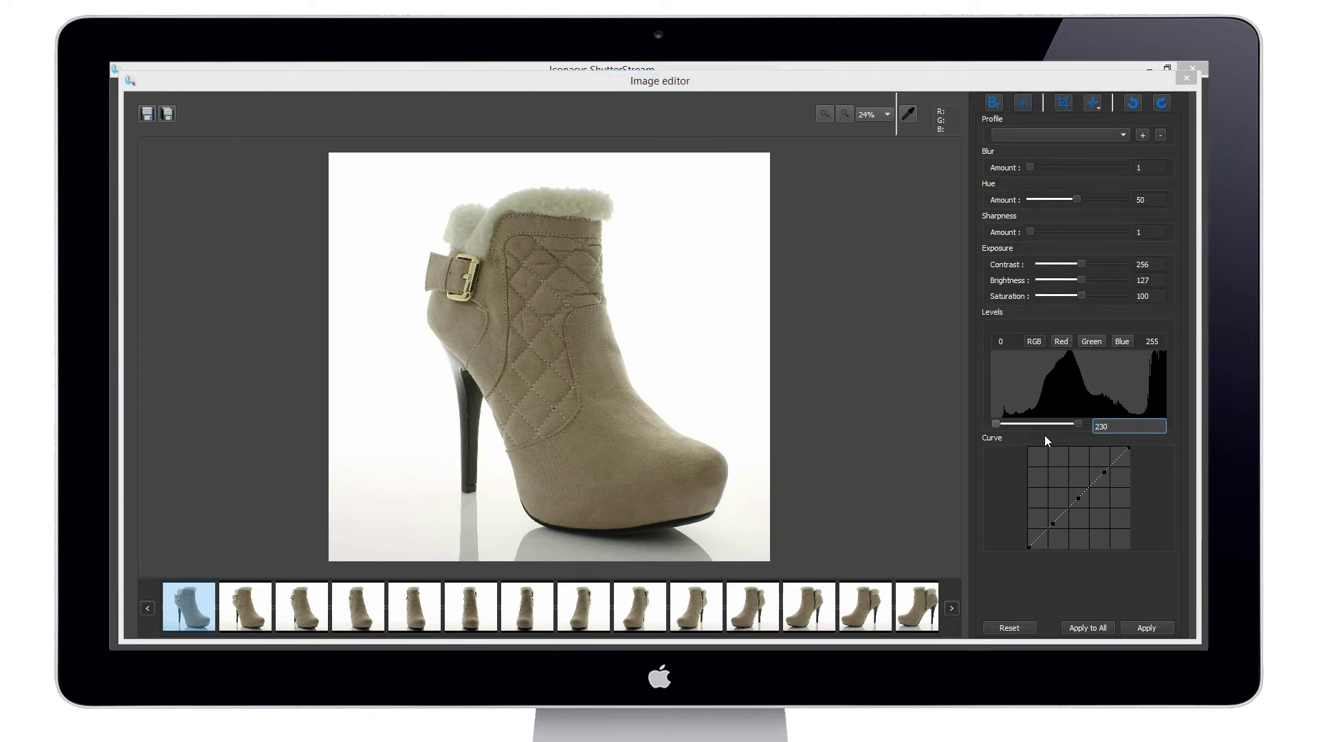
key("Return")
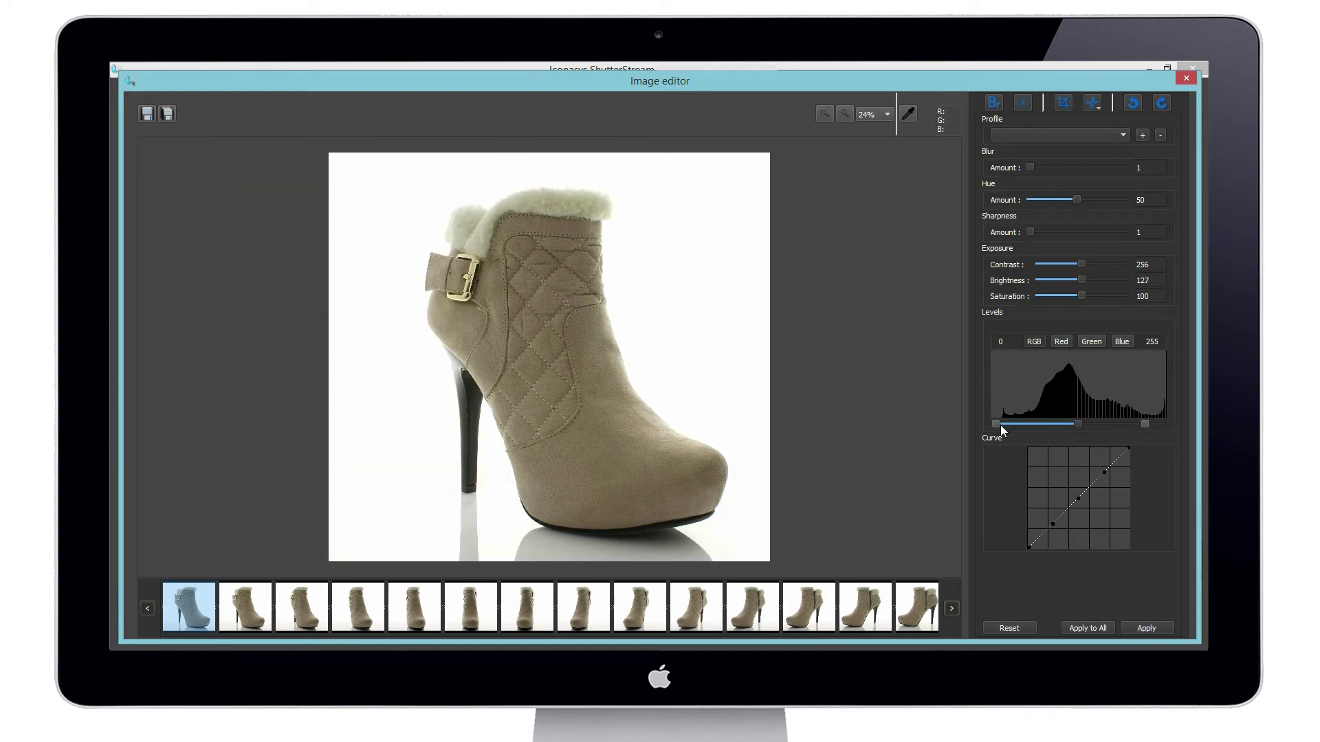
left_click_drag(995, 424, 1001, 429)
Raise sharpness to 2, check the background is white, and apply edits to all shots
left_click_drag(1032, 233, 1035, 234)
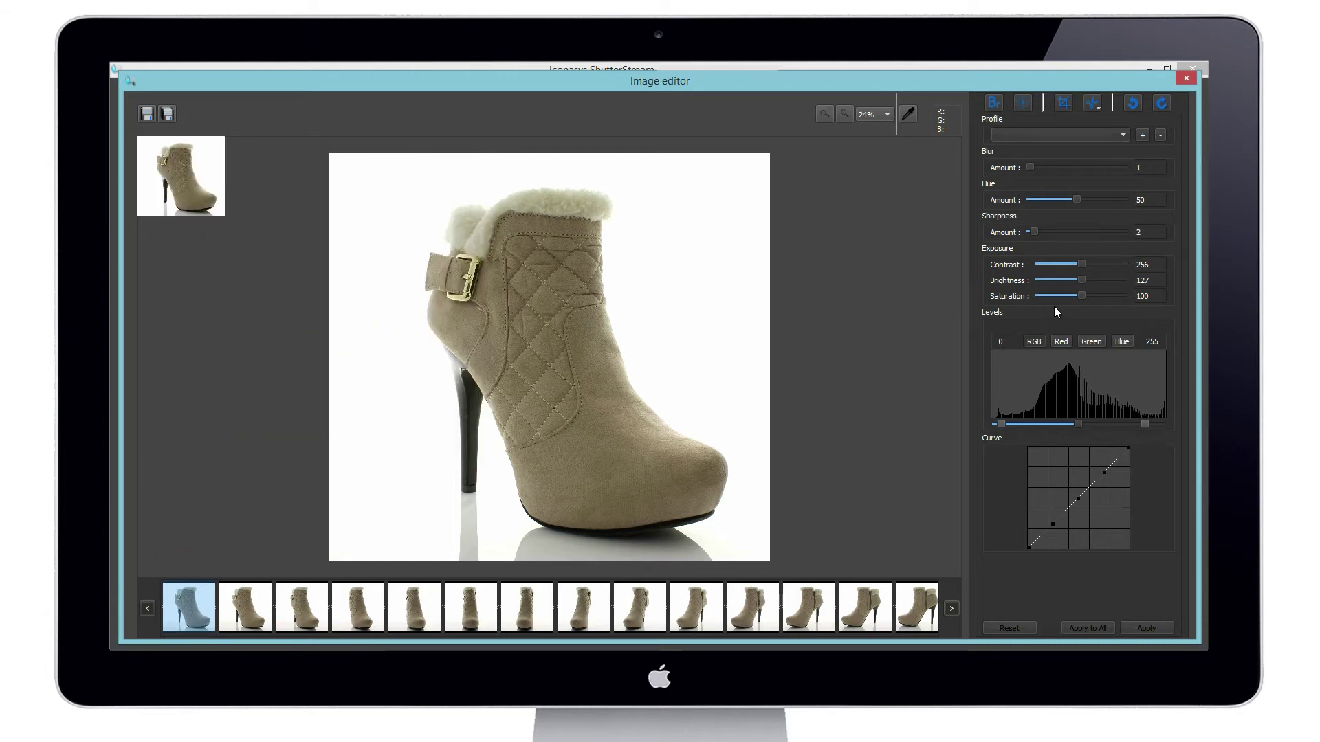
left_click(911, 116)
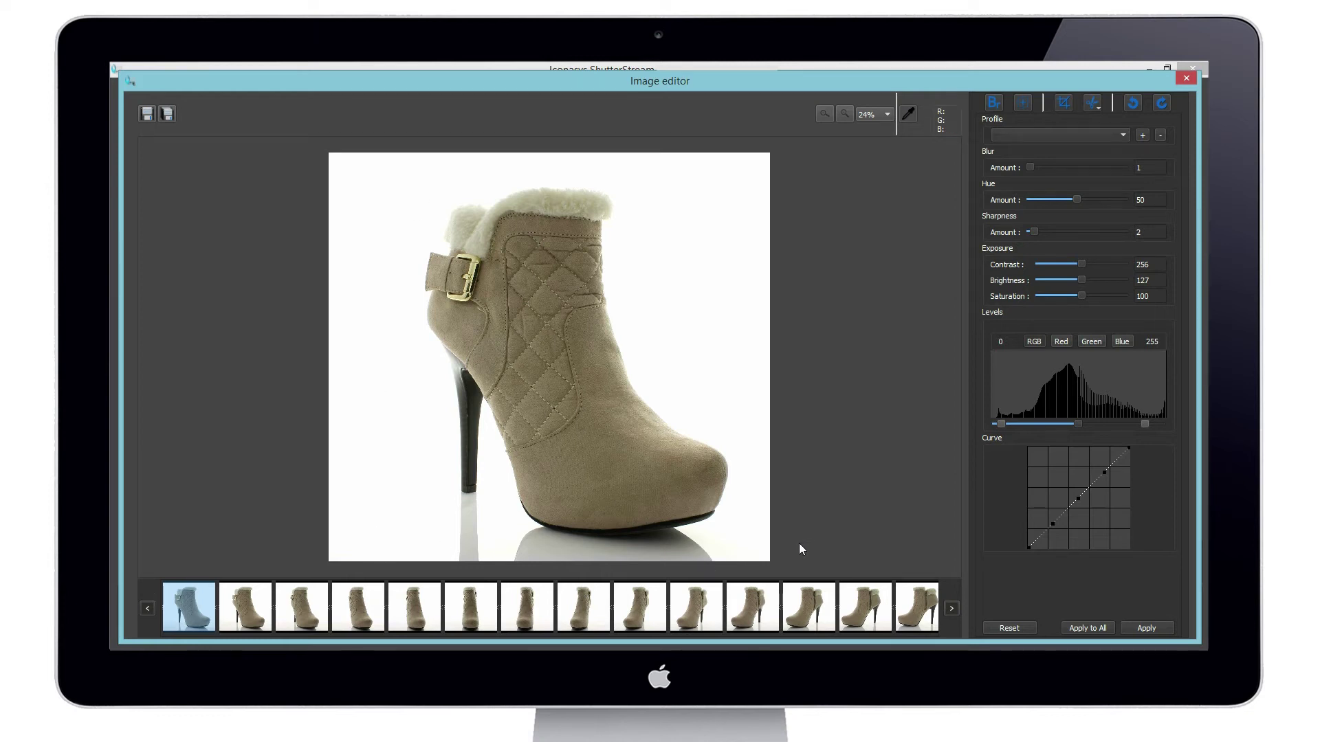
left_click(1089, 624)
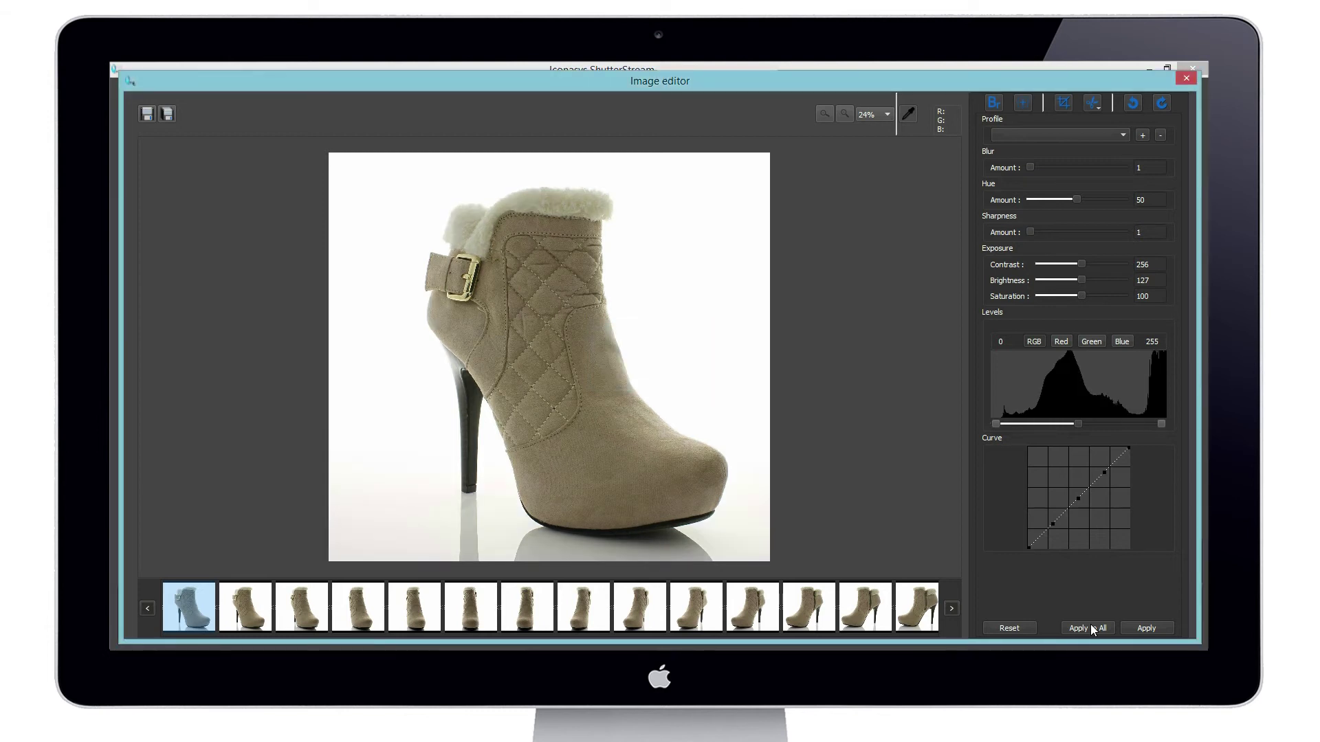
Batch-save the shots as TanBoot-360 at 1000 px wide, overwriting existing files
key("Return")
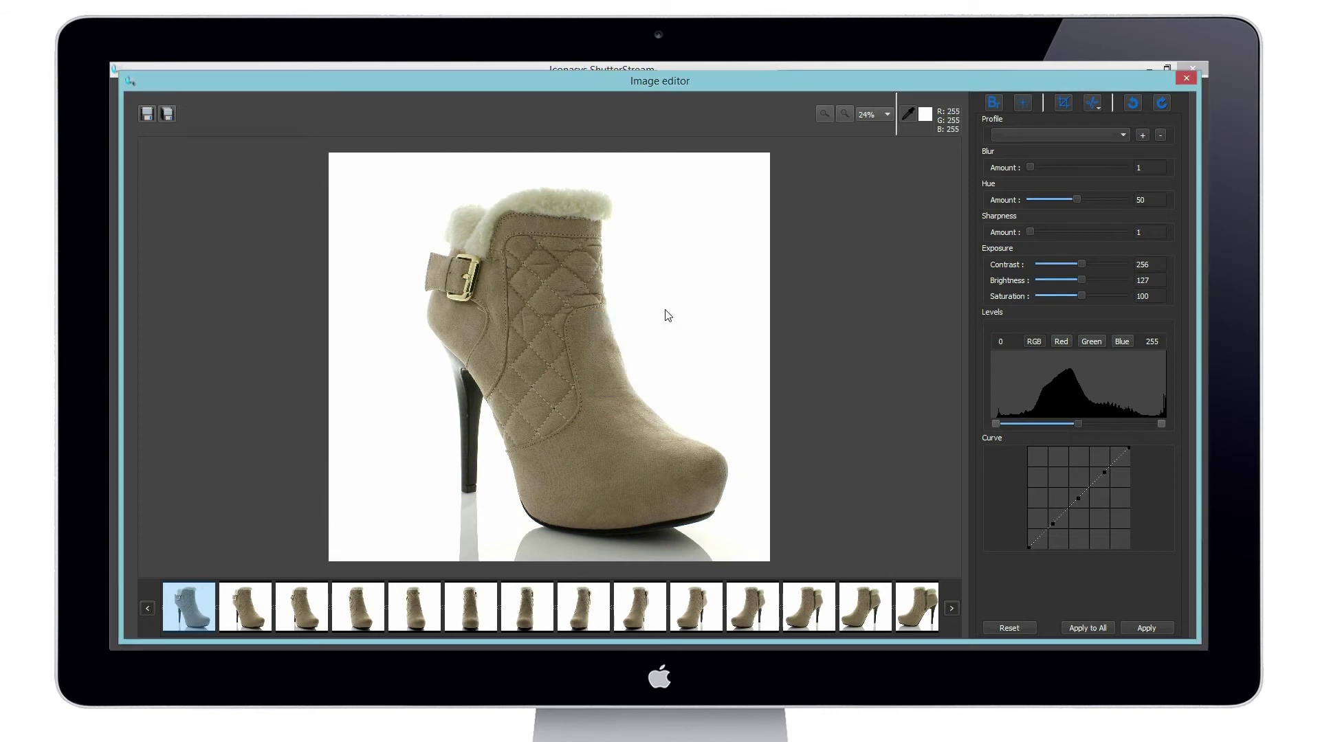
left_click(170, 115)
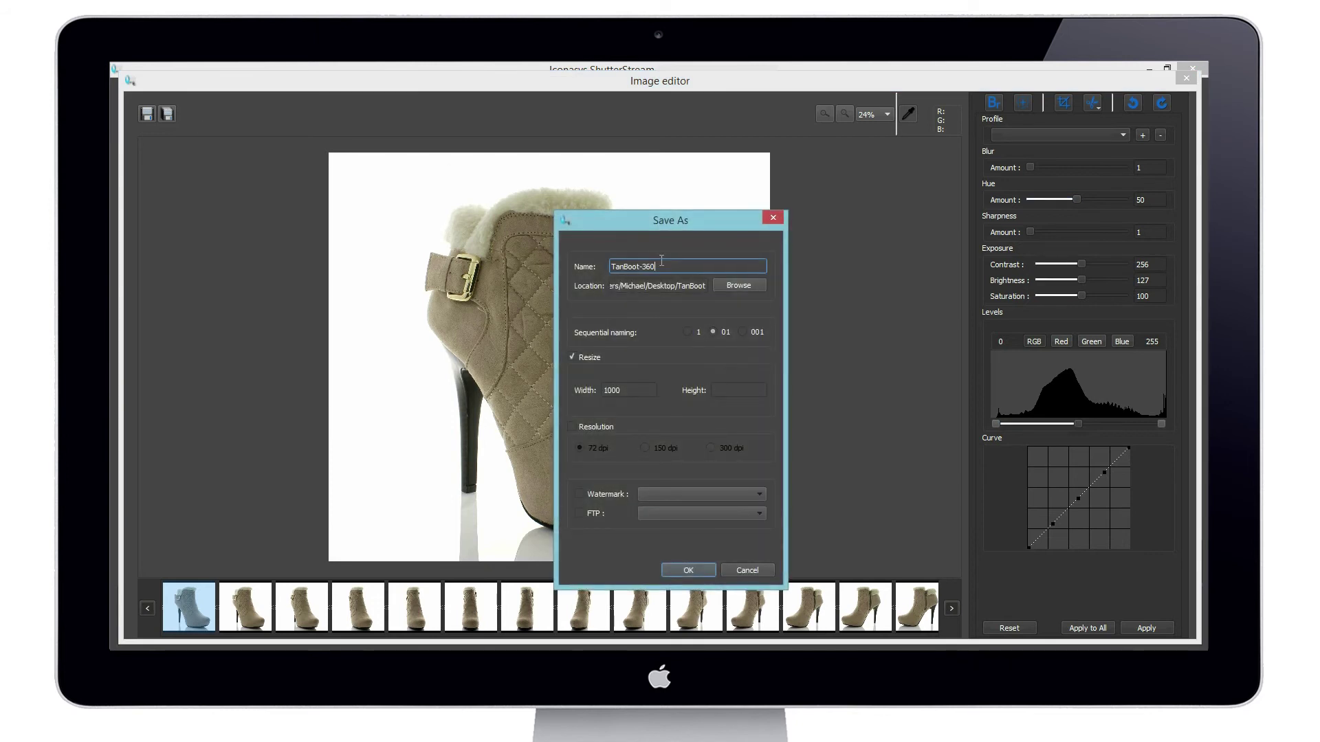
left_click(692, 569)
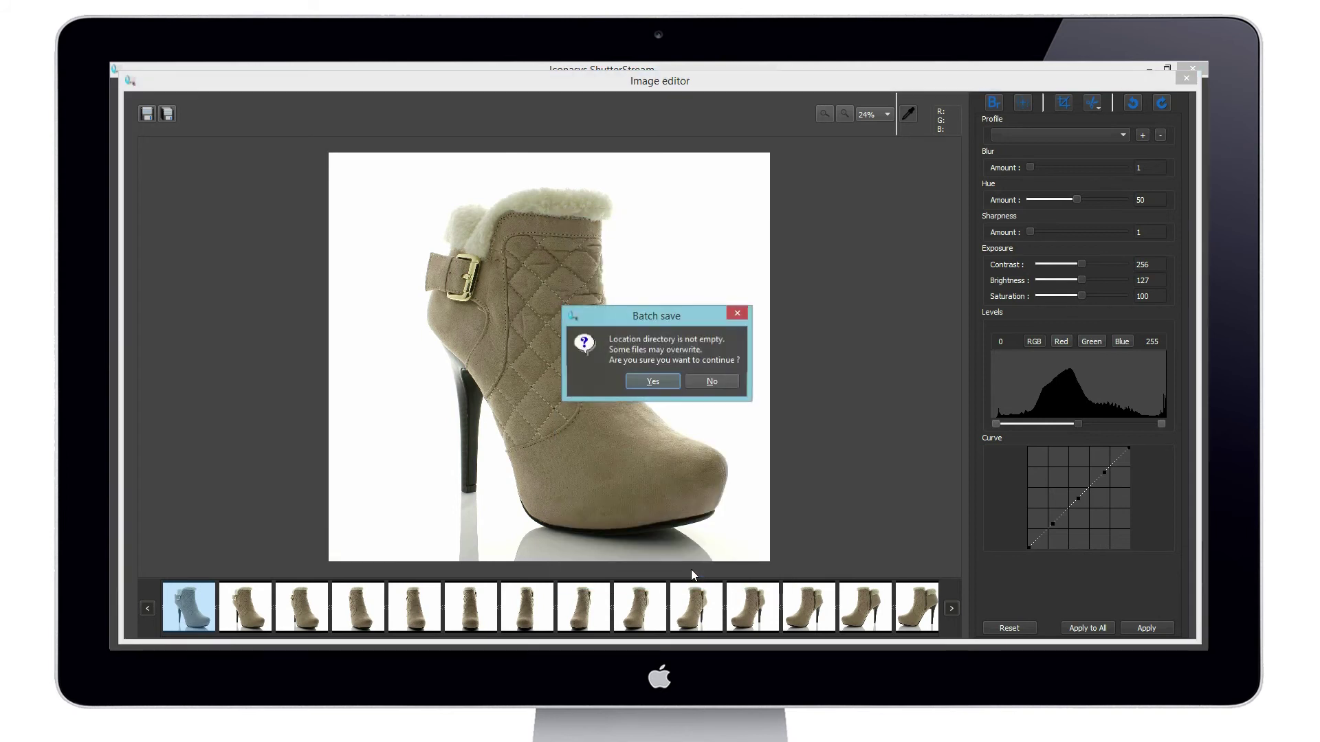
left_click(654, 381)
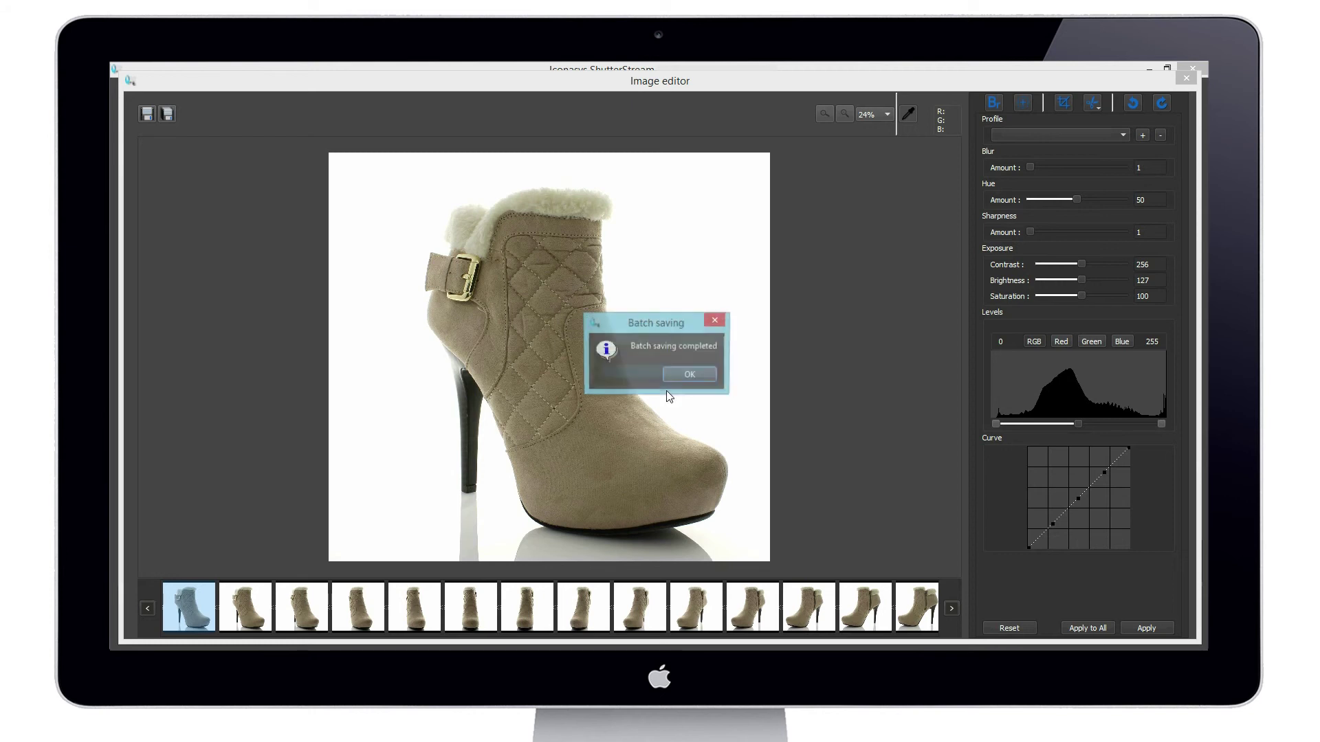
left_click(669, 380)
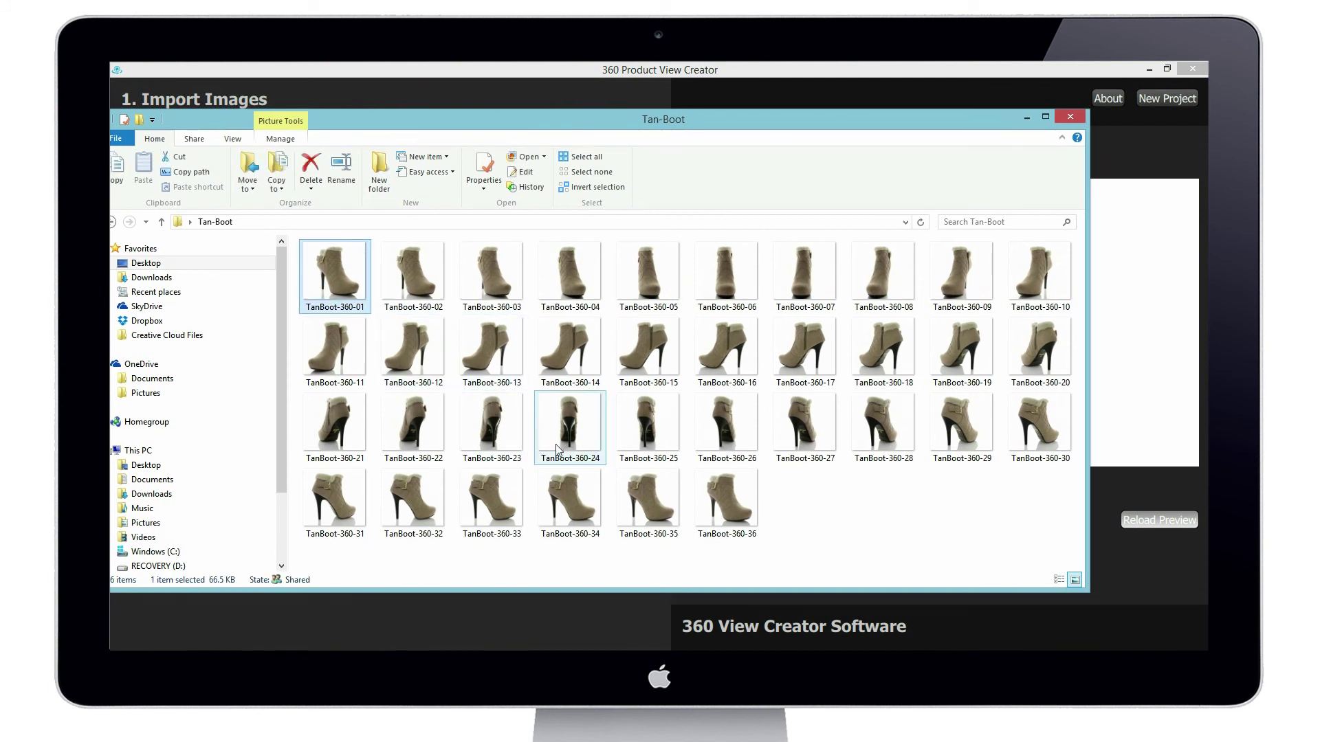
Drag all 36 TanBoot images into 360 Product View Creator and reload the preview
key("ctrl+a")
left_click_drag(675, 130, 745, 251)
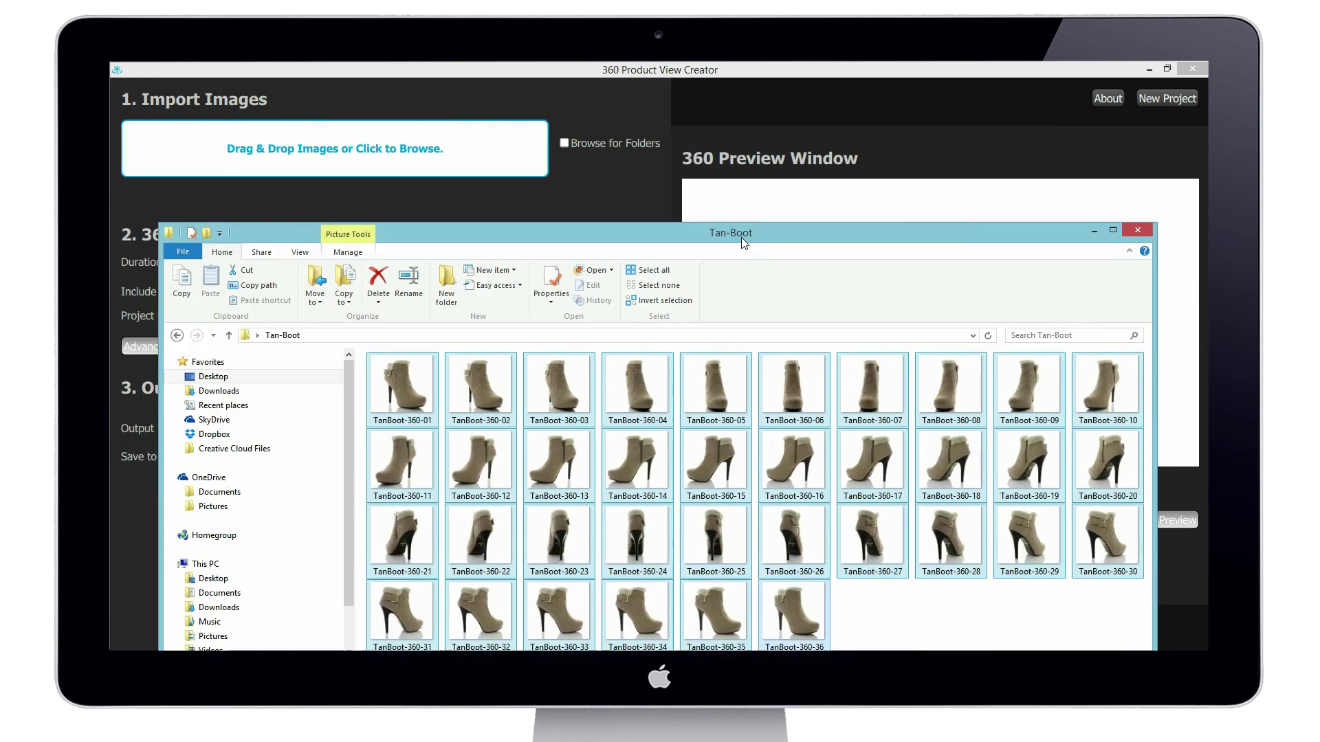
left_click_drag(363, 188, 354, 158)
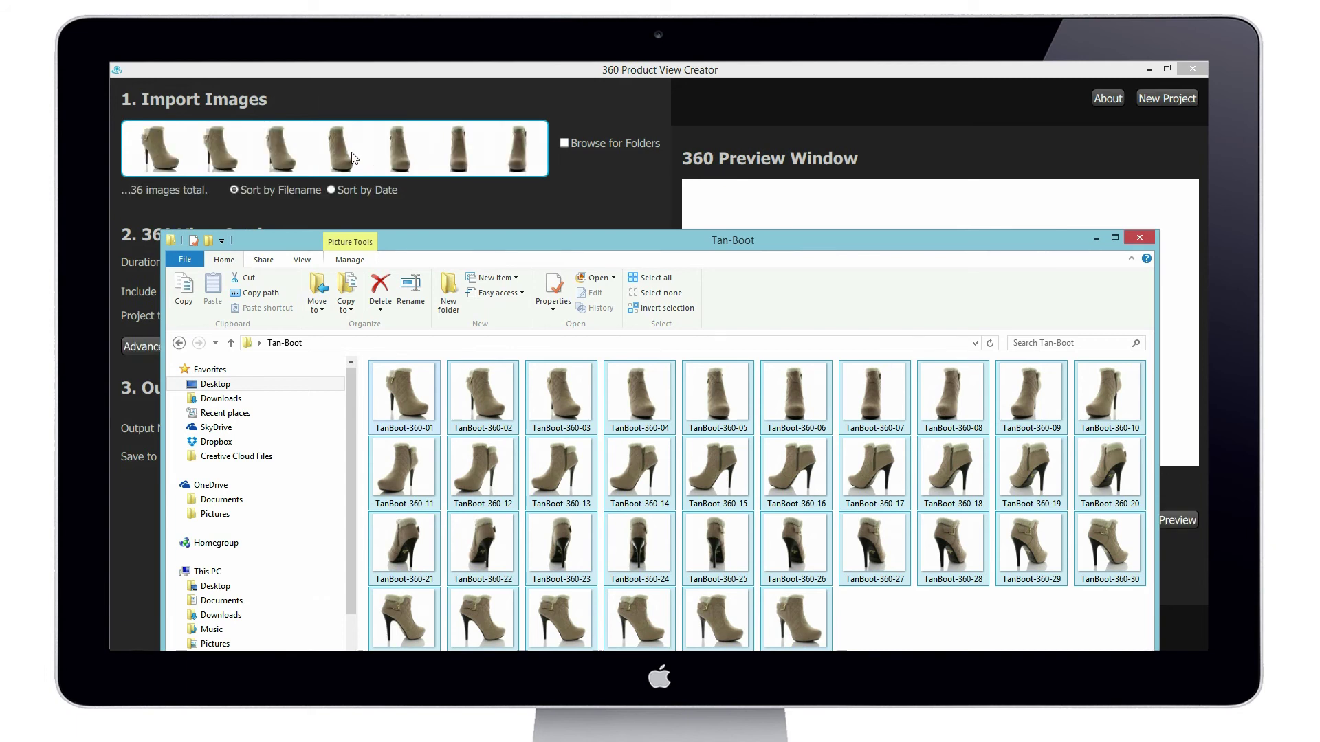
left_click(619, 171)
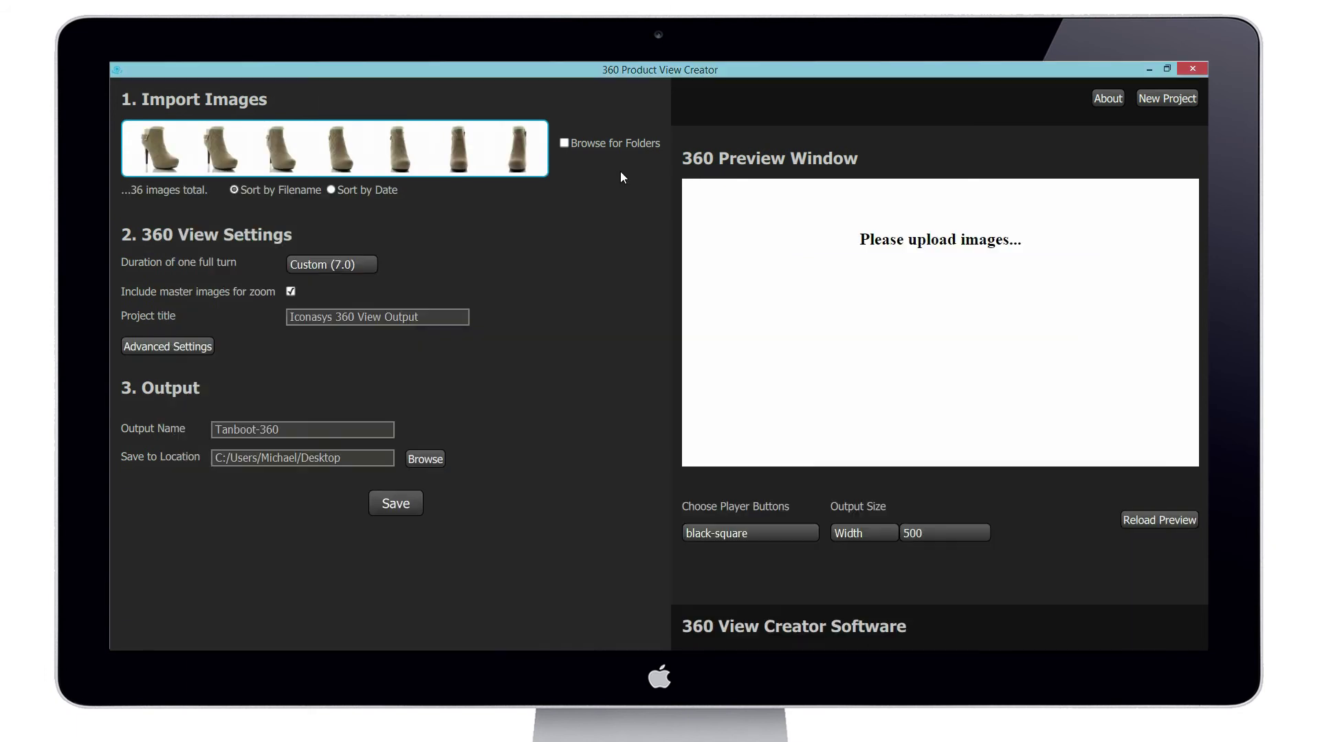
left_click(1139, 518)
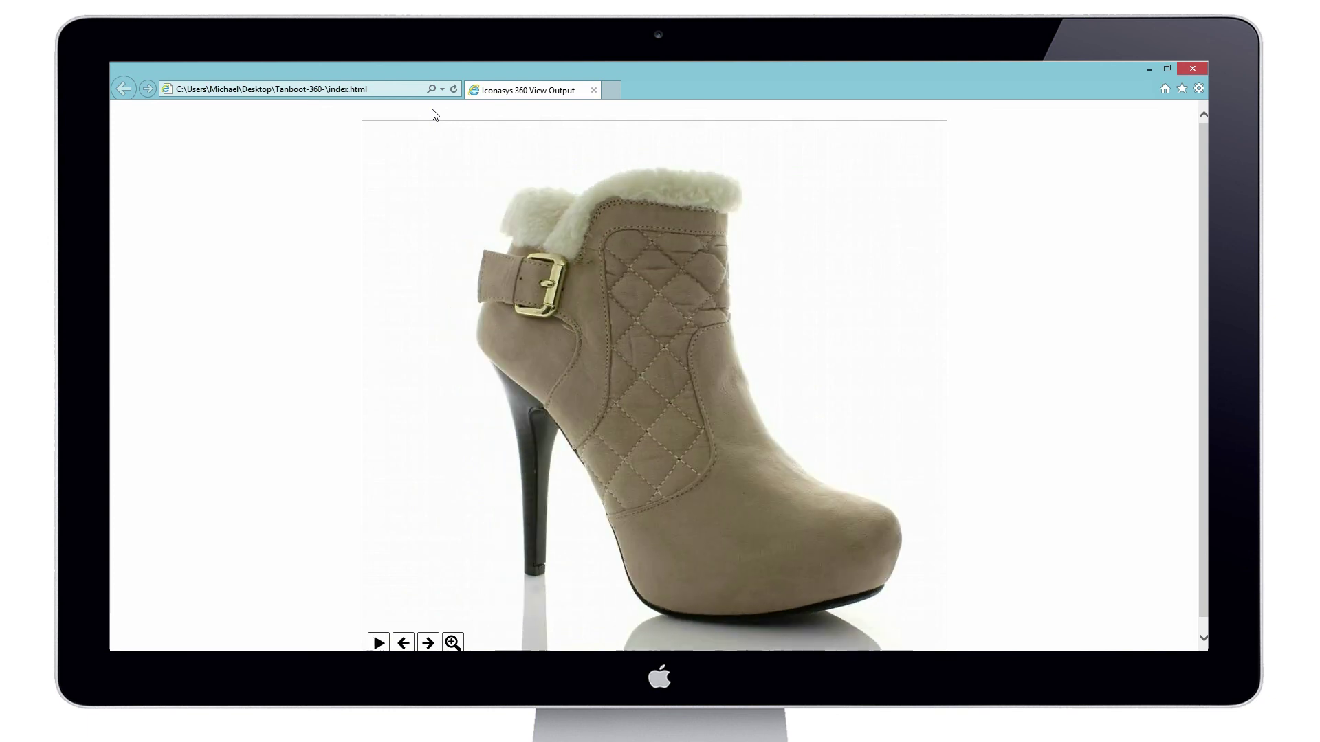
Spin the boot both ways, then zoom in and pan from the buckle toward the heel
left_click_drag(545, 445, 715, 430)
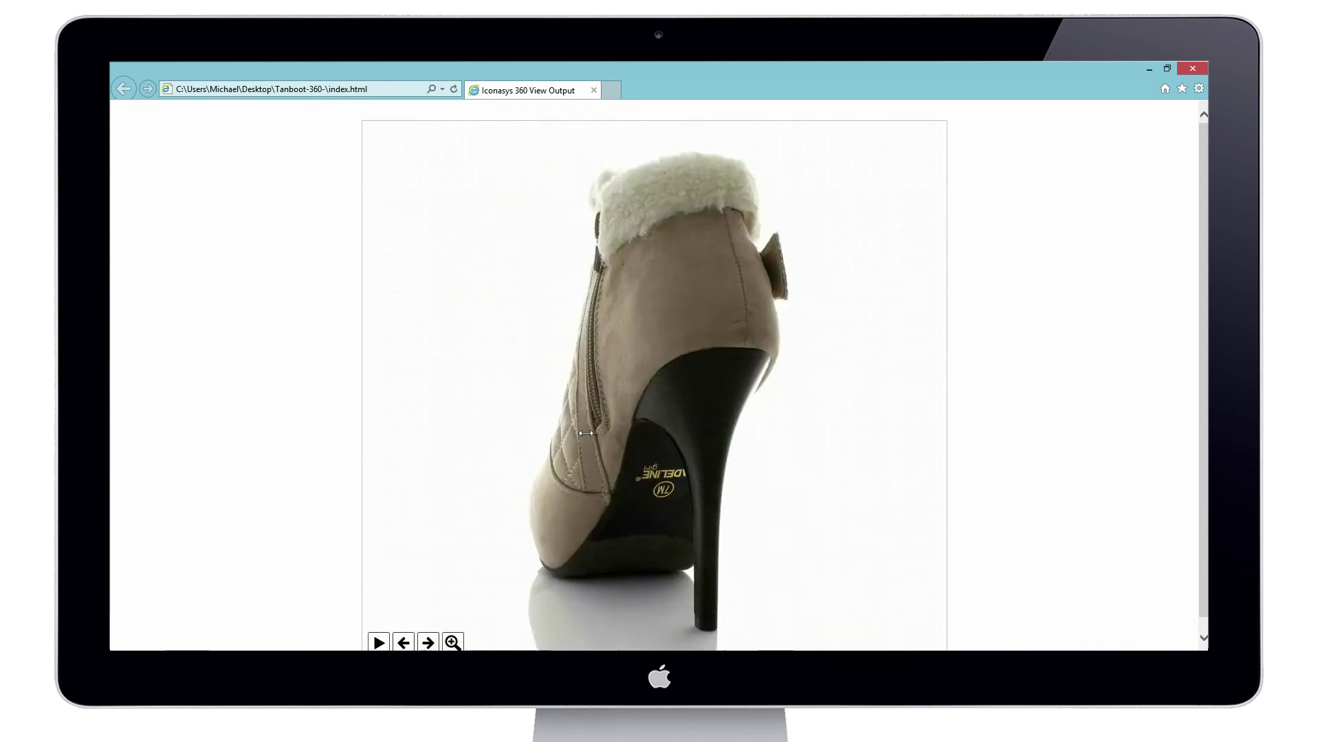
left_click_drag(714, 429, 550, 429)
left_click(452, 643)
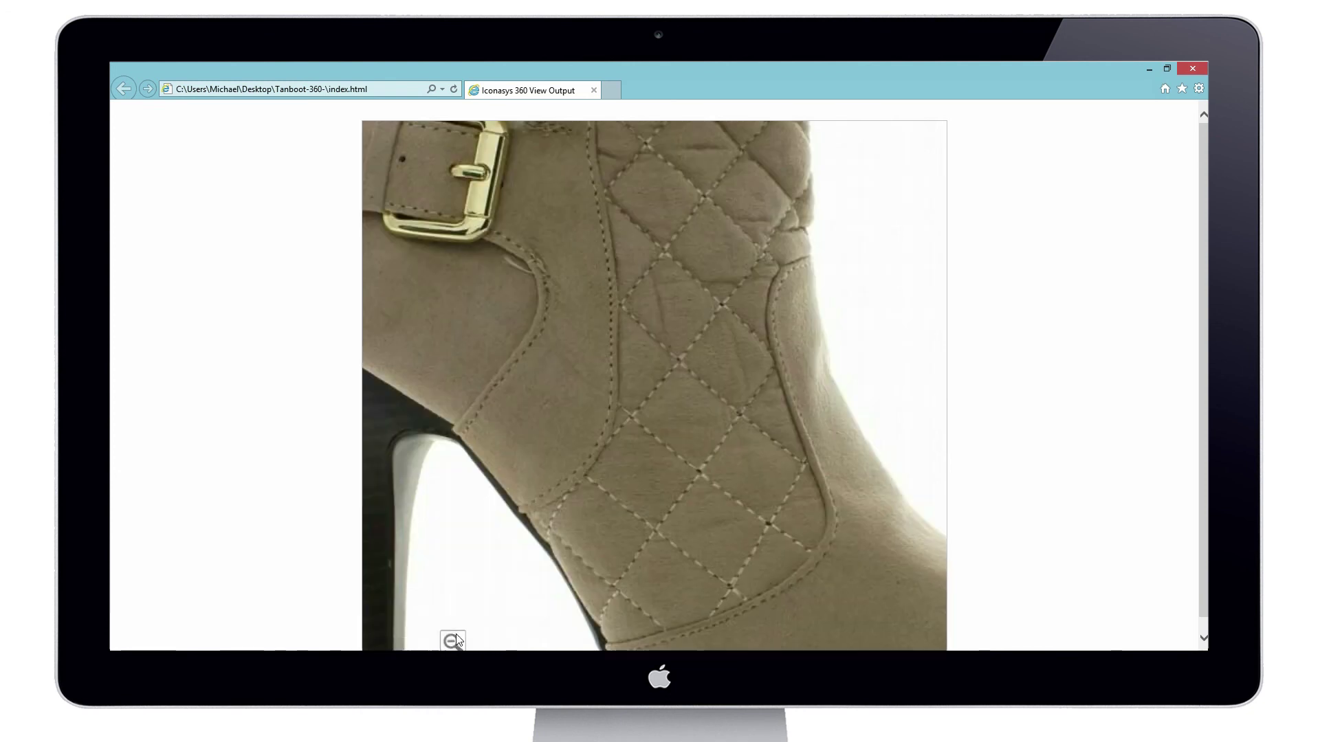
mouse_move(691, 582)
left_mouse_down()
mouse_move(639, 284)
mouse_move(565, 464)
left_mouse_up()
Zoom out, turn to the zipper side, and zoom in on the zipper and fur cuff
left_click(452, 642)
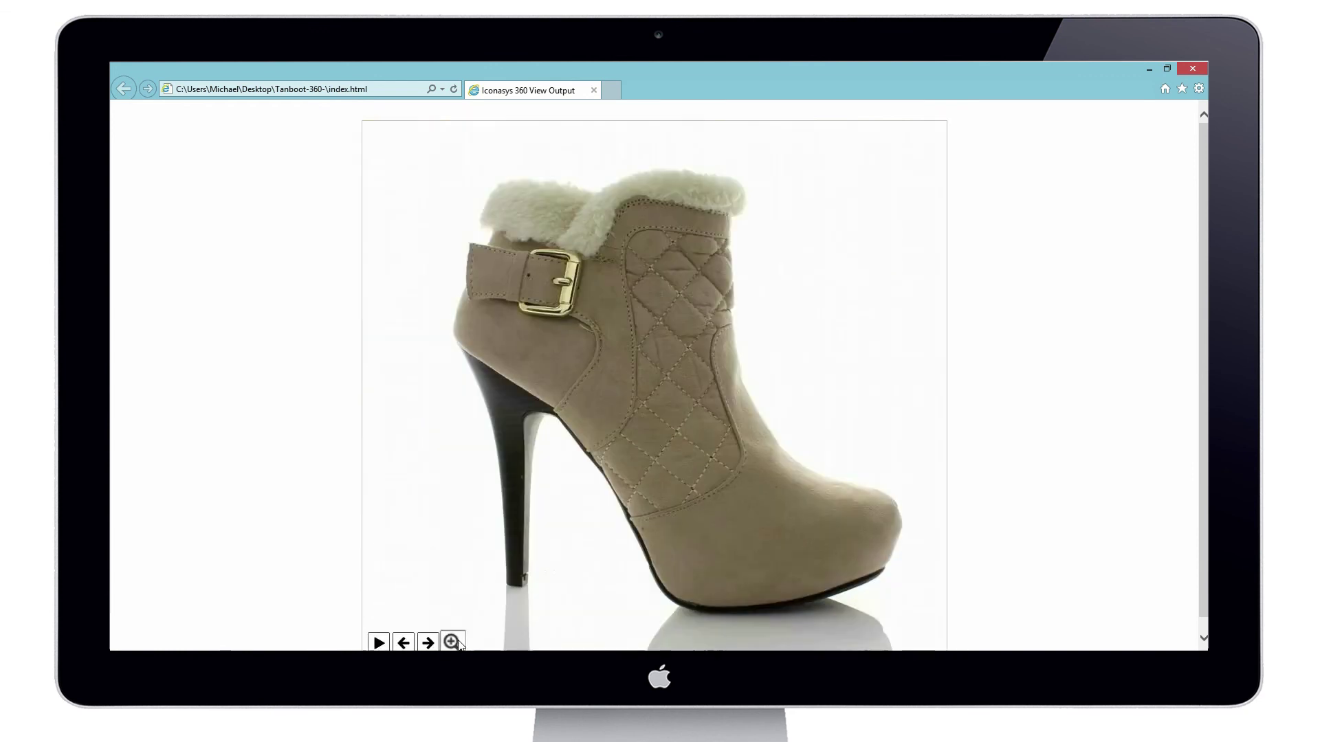
mouse_move(622, 529)
left_mouse_down()
mouse_move(636, 458)
mouse_move(658, 455)
left_mouse_up()
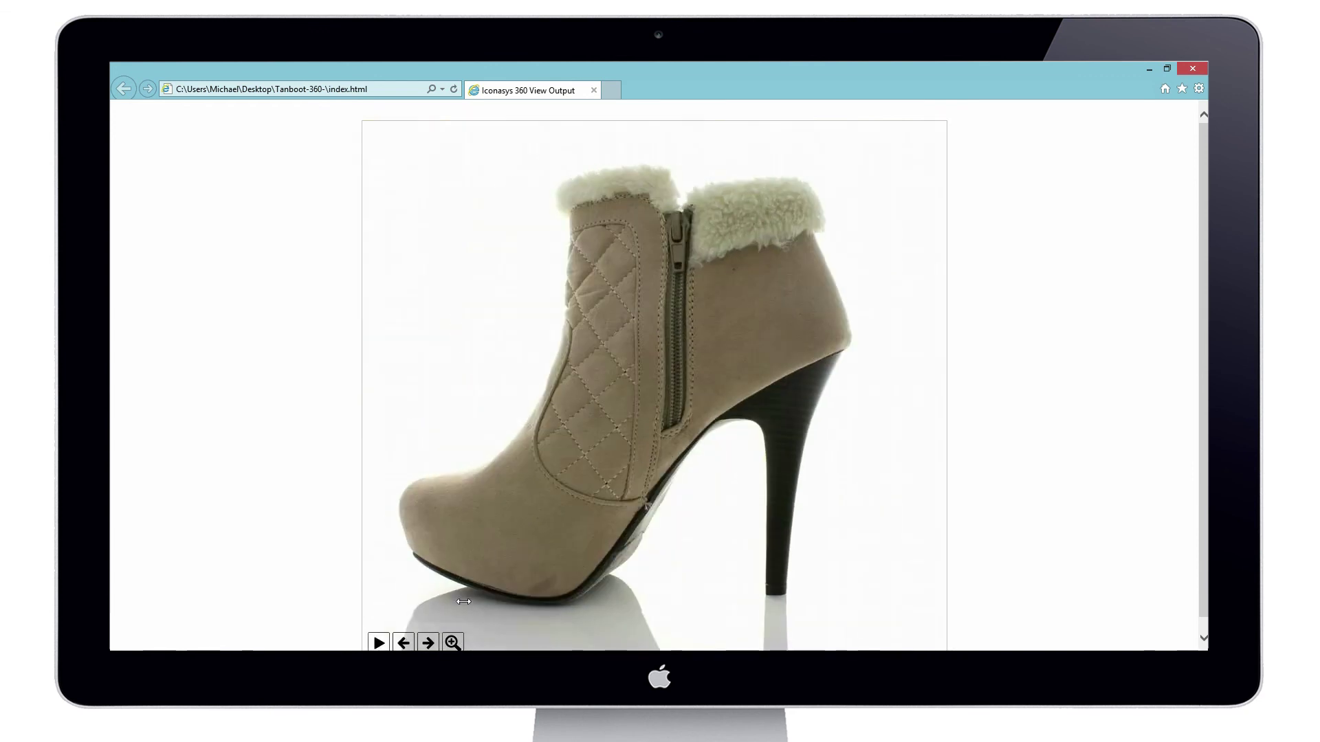
left_click(451, 643)
left_click_drag(611, 352, 699, 359)
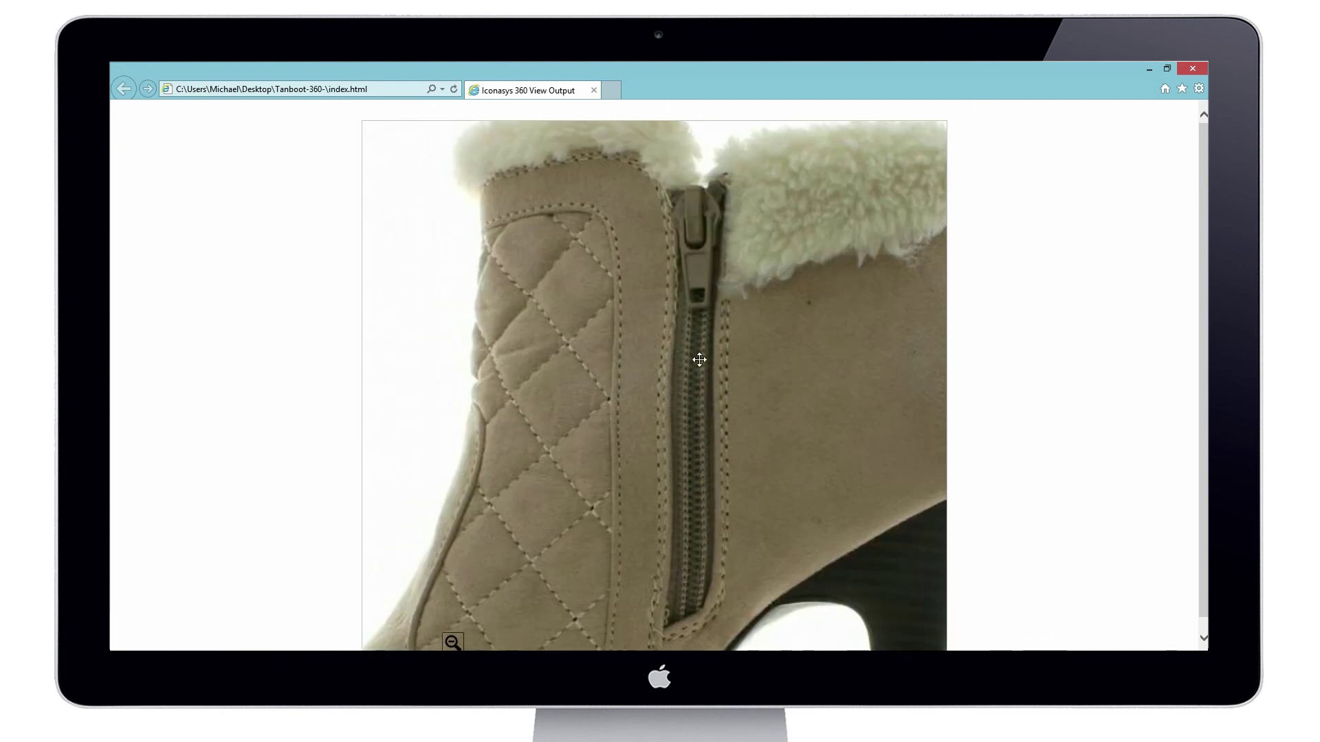